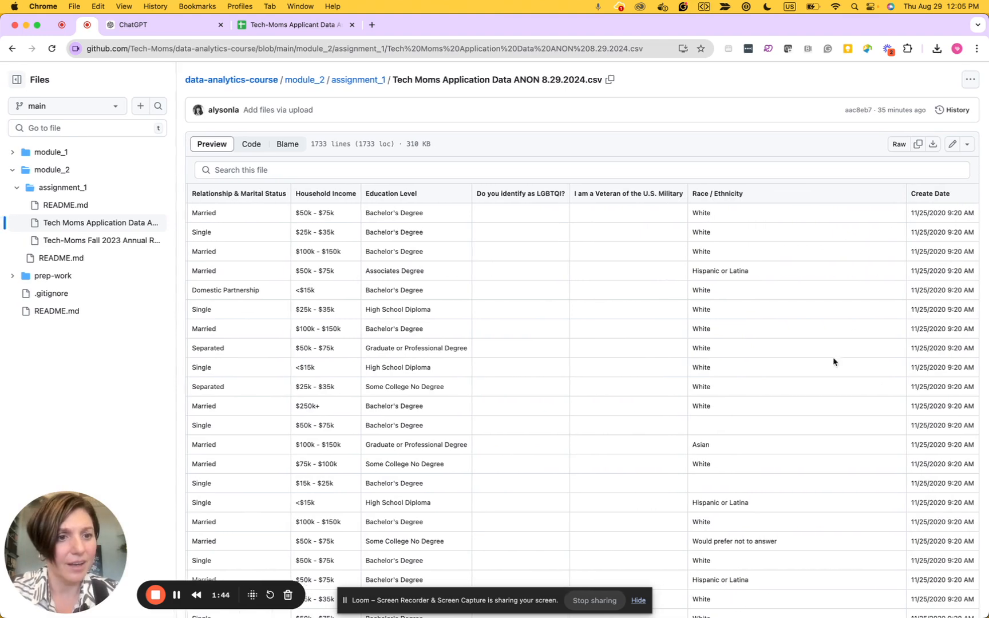
# Download the raw file "Tech Moms Application Data ANON 8.29.2024.csv" from the assignment_1 folder
pyautogui.hscroll(-8, 682, 316)
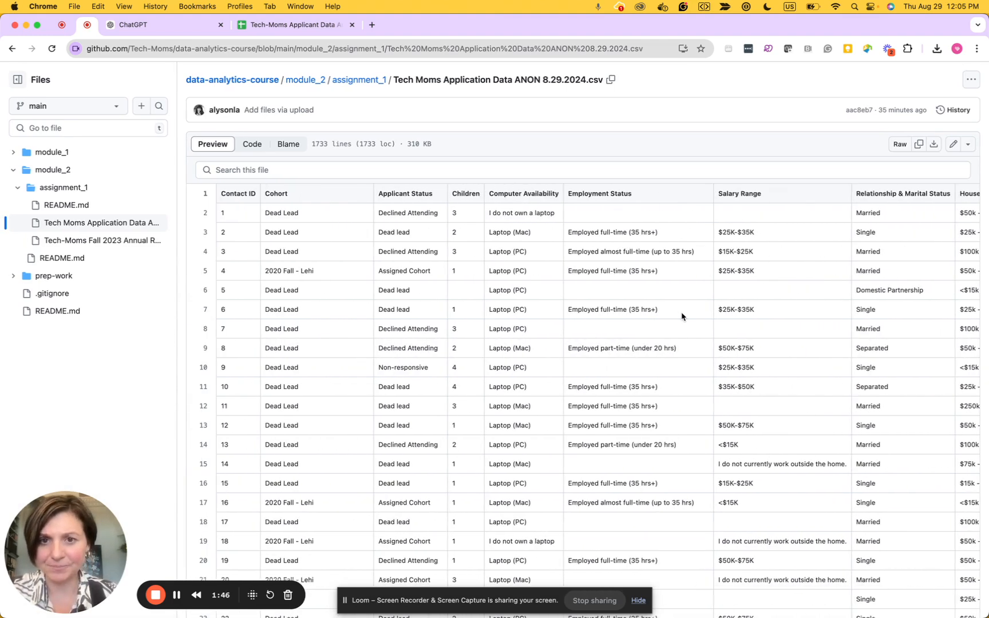
pyautogui.click(934, 146)
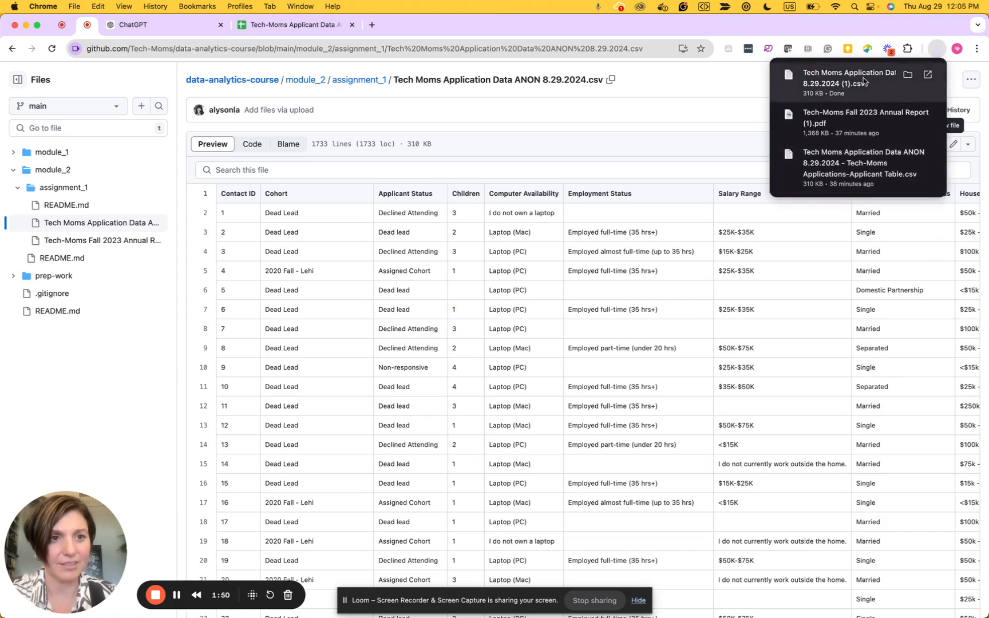
pyautogui.moveTo(860, 93)
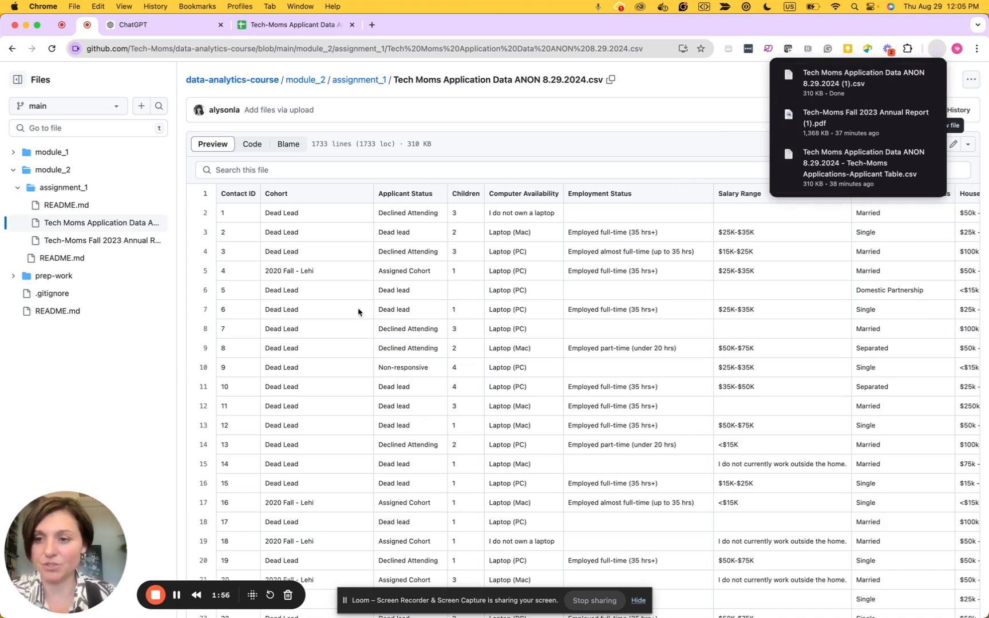
# Edit the assignment_1 README.md to mark the first two Step One checklist items, reviewing the report and downloading the CSV, as done
pyautogui.click(63, 211)
pyautogui.scroll(-10, 344, 327)
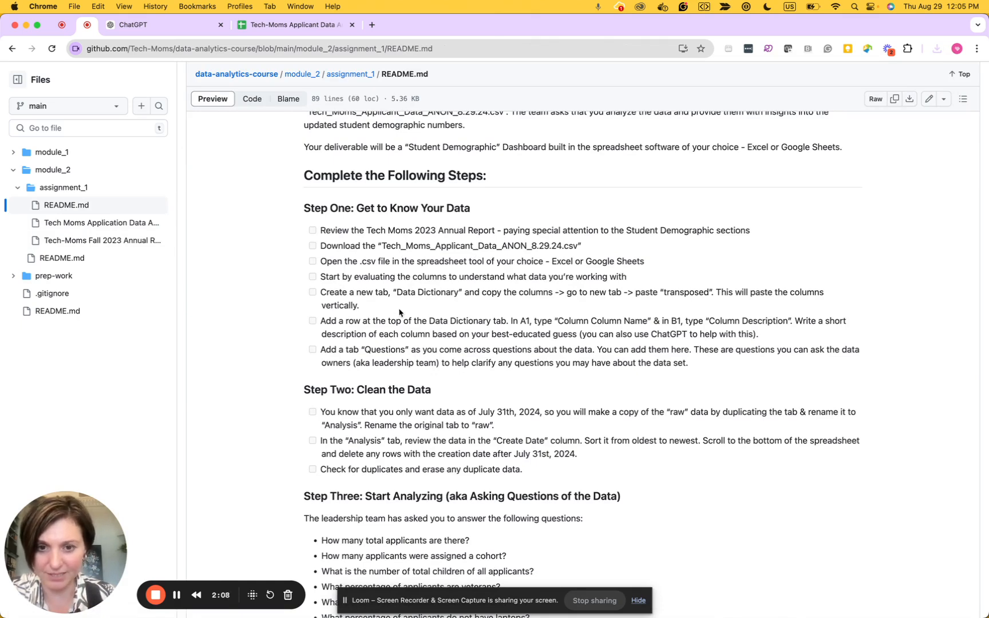
pyautogui.scroll(2, 563, 247)
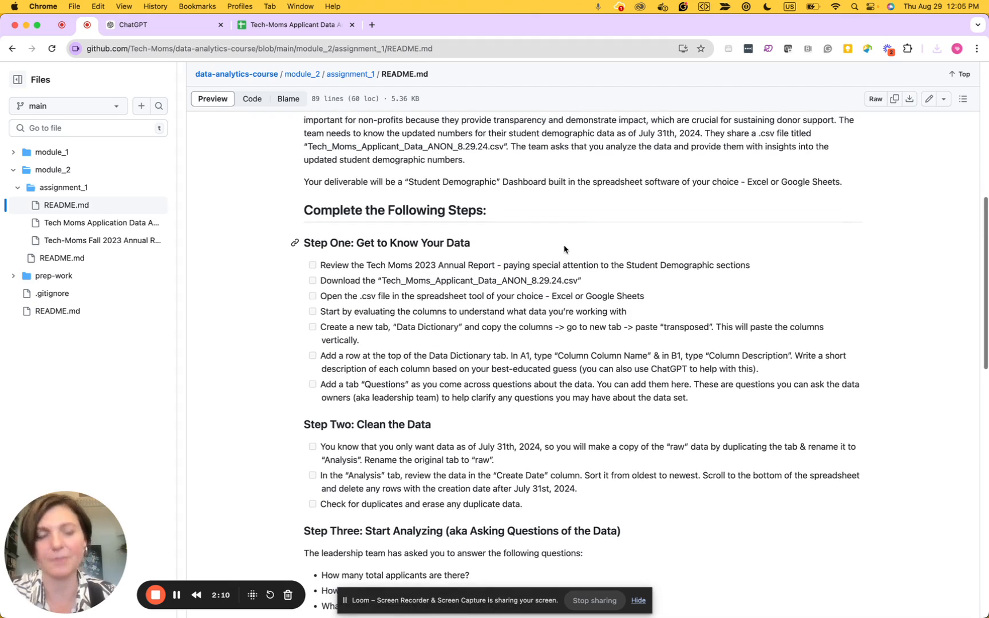
pyautogui.click(928, 102)
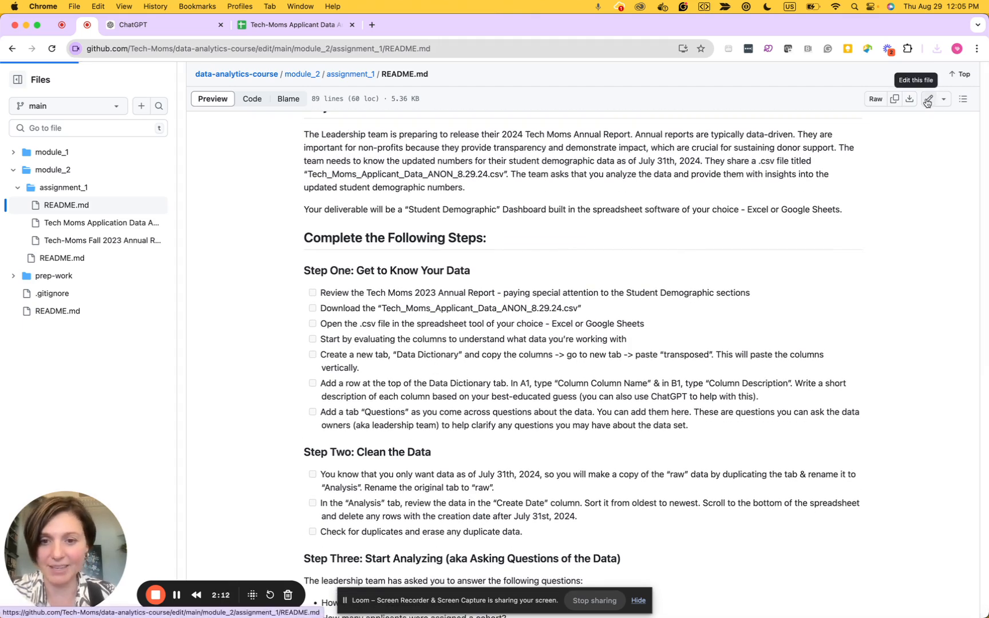
pyautogui.write('x')
pyautogui.press('Delete')
pyautogui.click(238, 358)
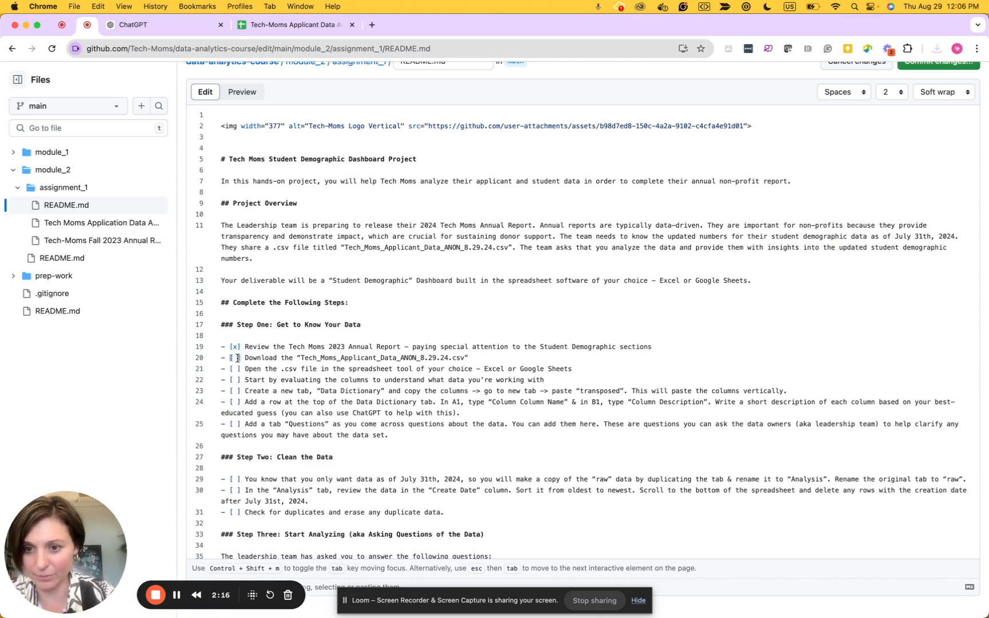
pyautogui.write('x')
pyautogui.press('Delete')
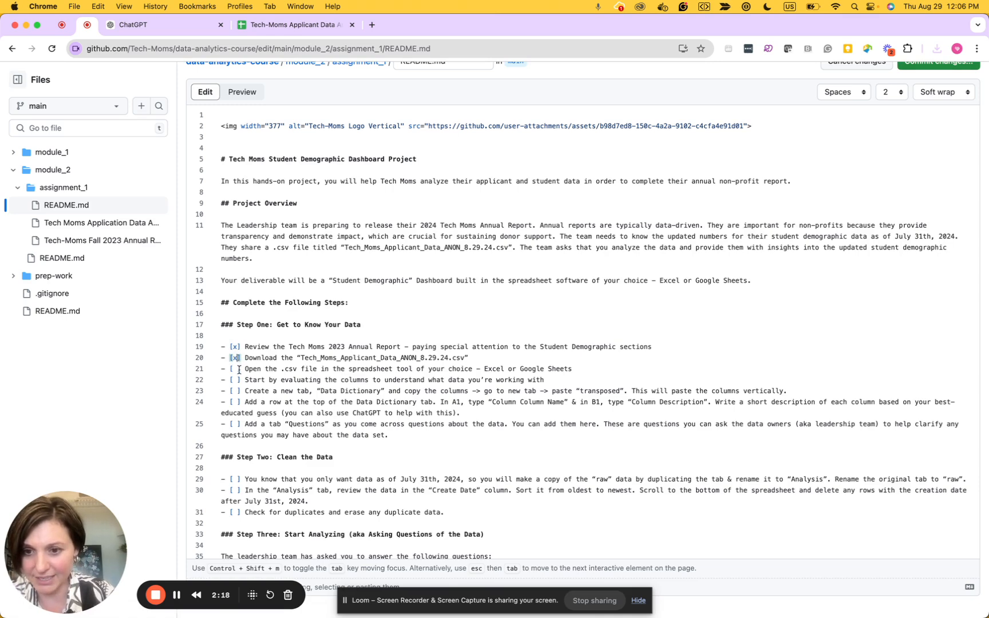
# Commit the README edit directly to the main branch with the message "Update README.md" and check the rendered checklist
pyautogui.scroll(3, 649, 331)
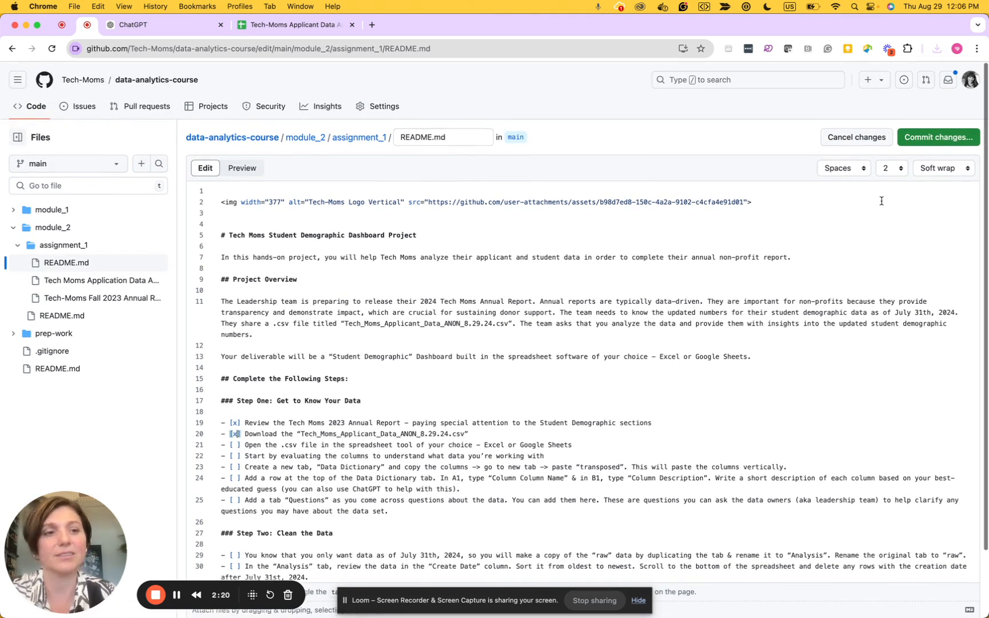
pyautogui.click(922, 139)
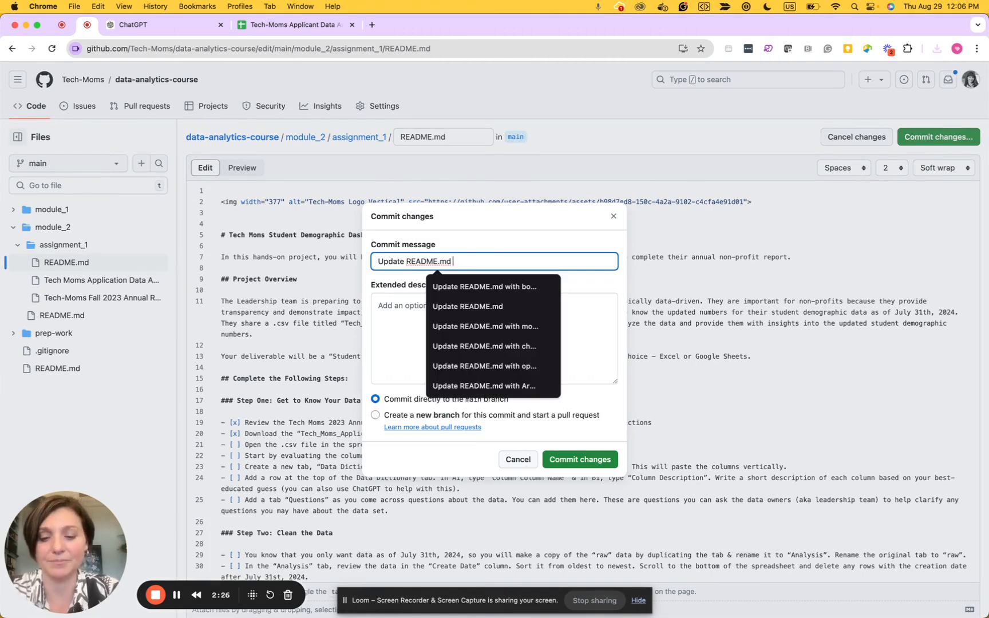
pyautogui.click(595, 333)
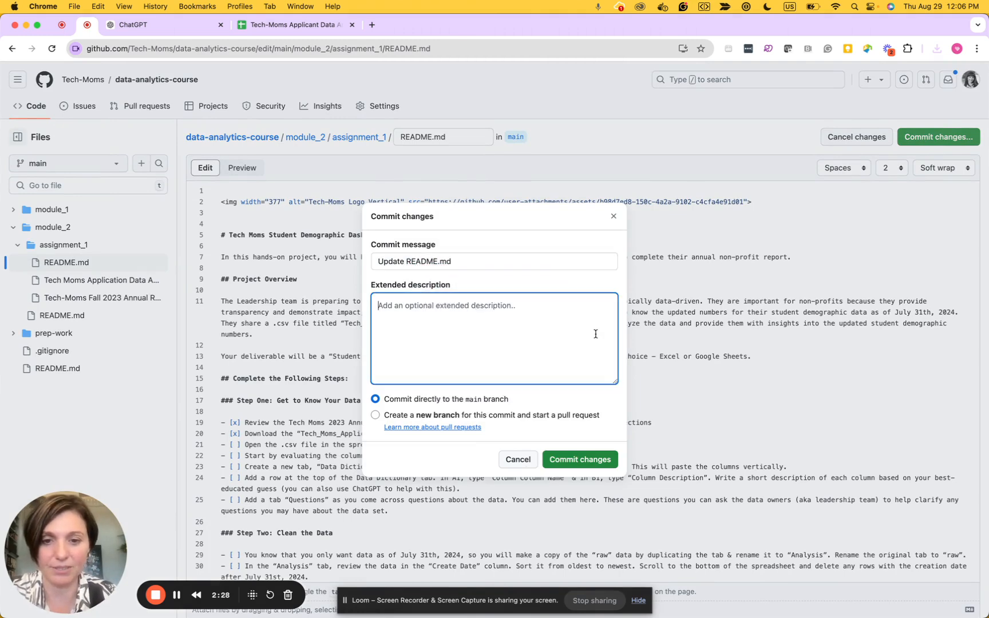
pyautogui.click(580, 460)
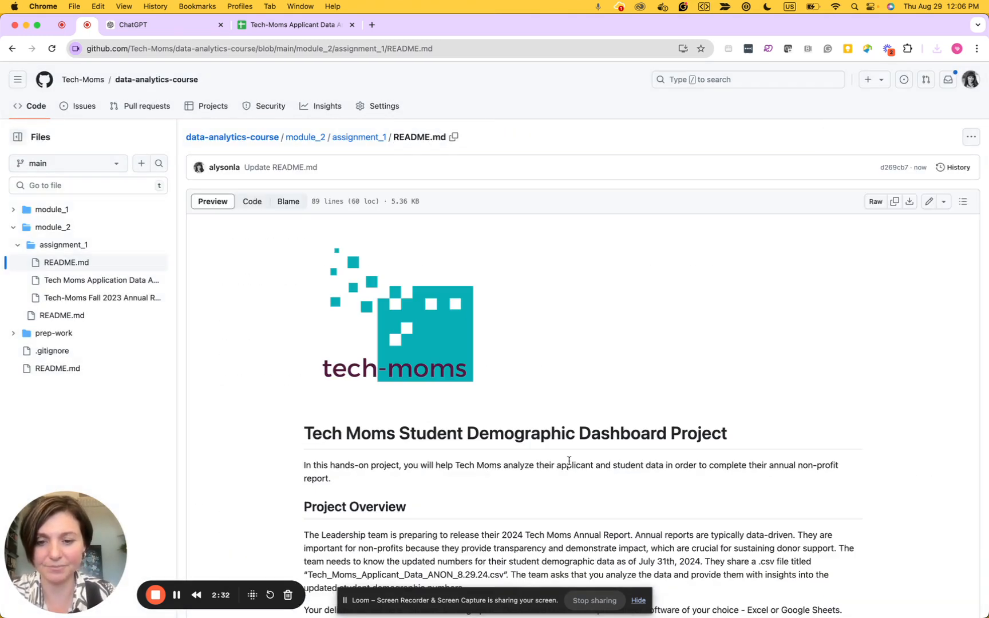
pyautogui.scroll(-8, 569, 461)
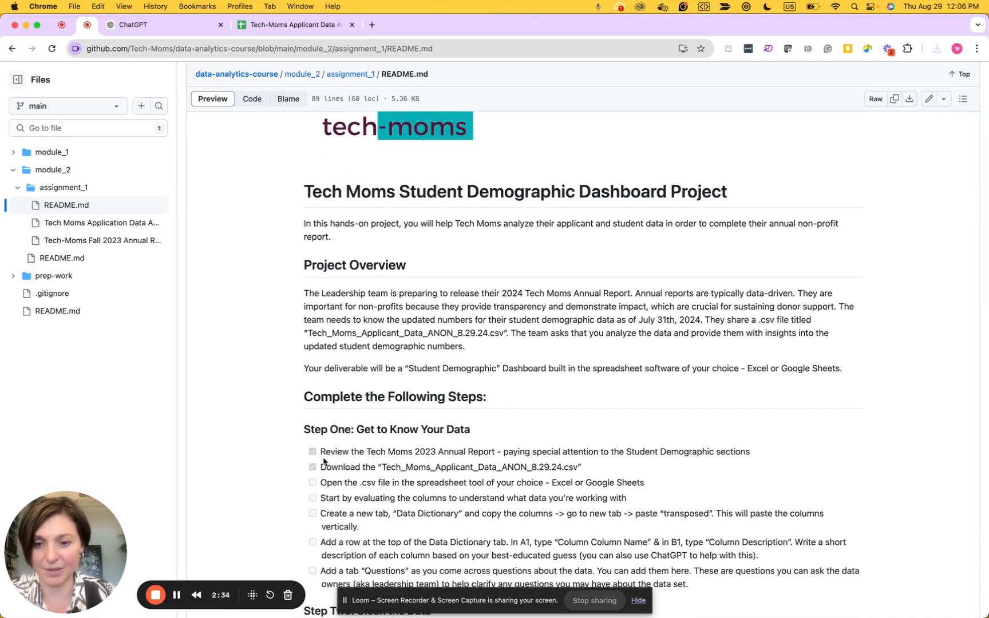
pyautogui.scroll(1, 344, 453)
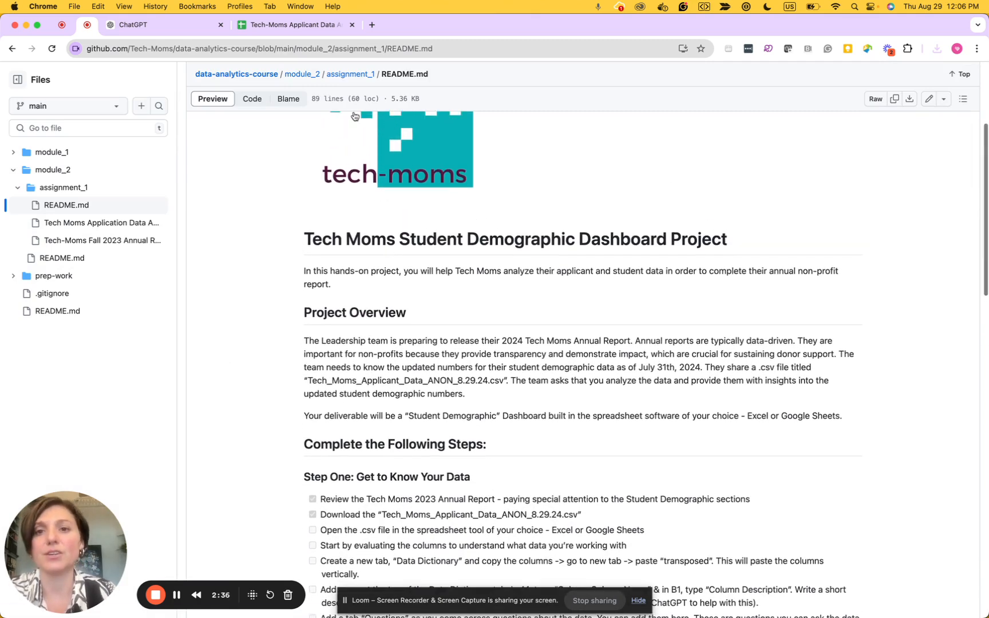
# Create a new blank Google Sheets spreadsheet in a separate browser tab and hide the screen-sharing notice
pyautogui.click(373, 25)
pyautogui.write('sh')
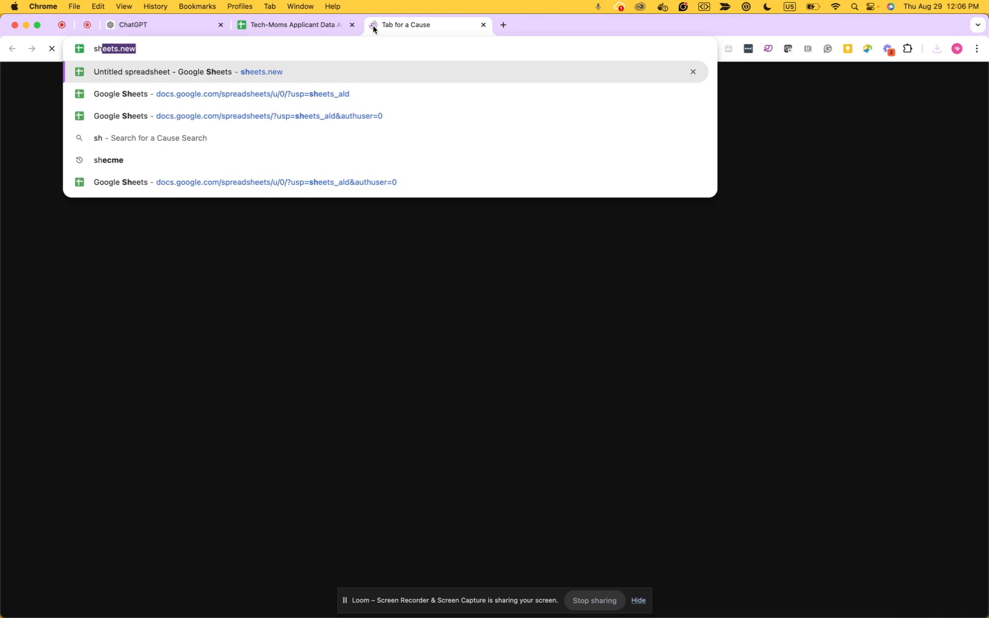
pyautogui.press('Return')
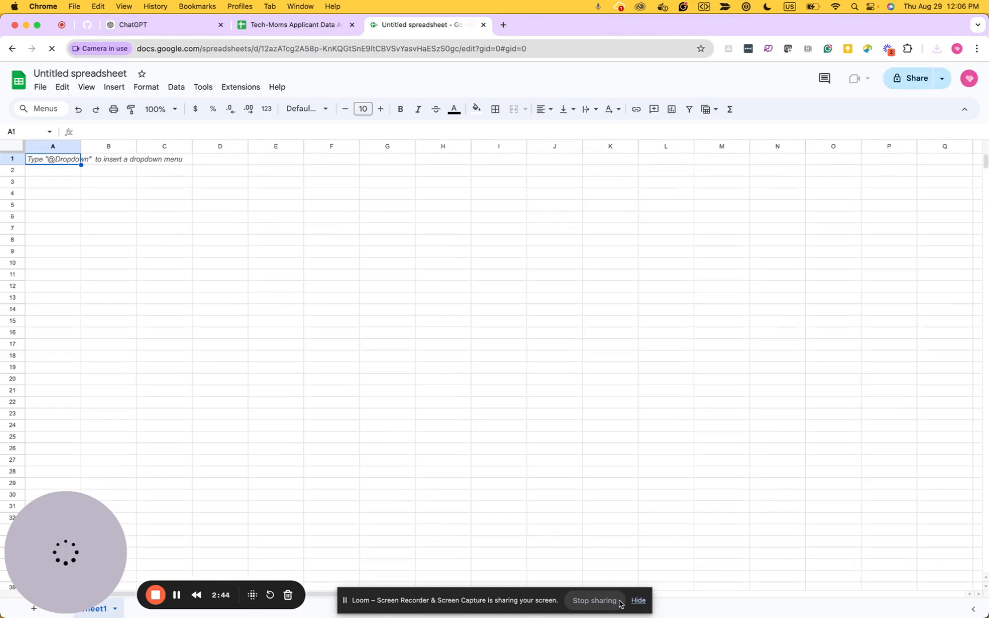
pyautogui.click(638, 601)
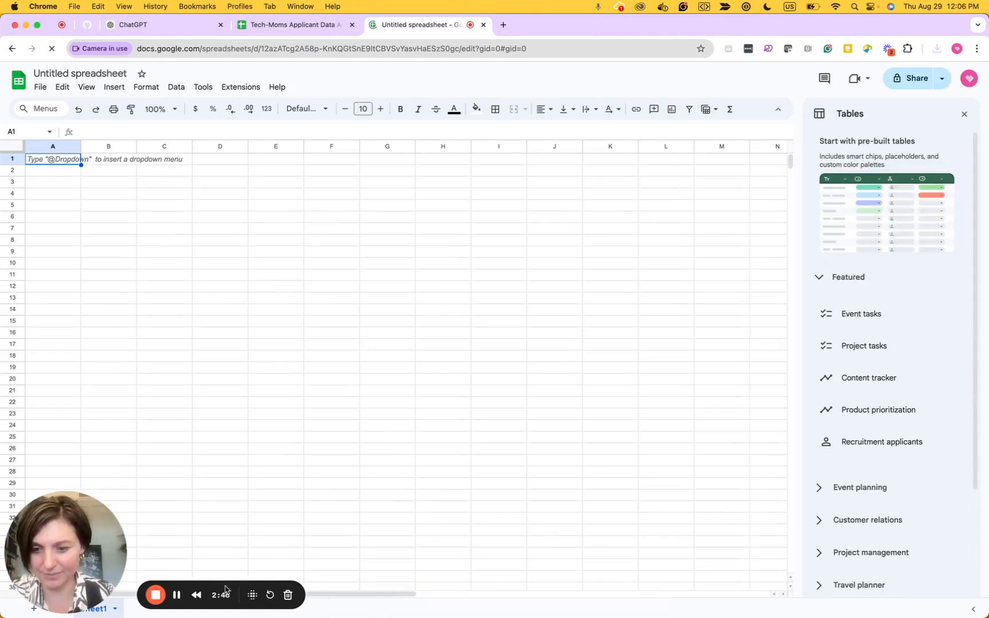
# Import "Tech Moms Application Data ANON 8.29.2024 (1).csv" from Downloads, replacing the spreadsheet, with automatic separator detection and text conversion enabled
pyautogui.click(40, 87)
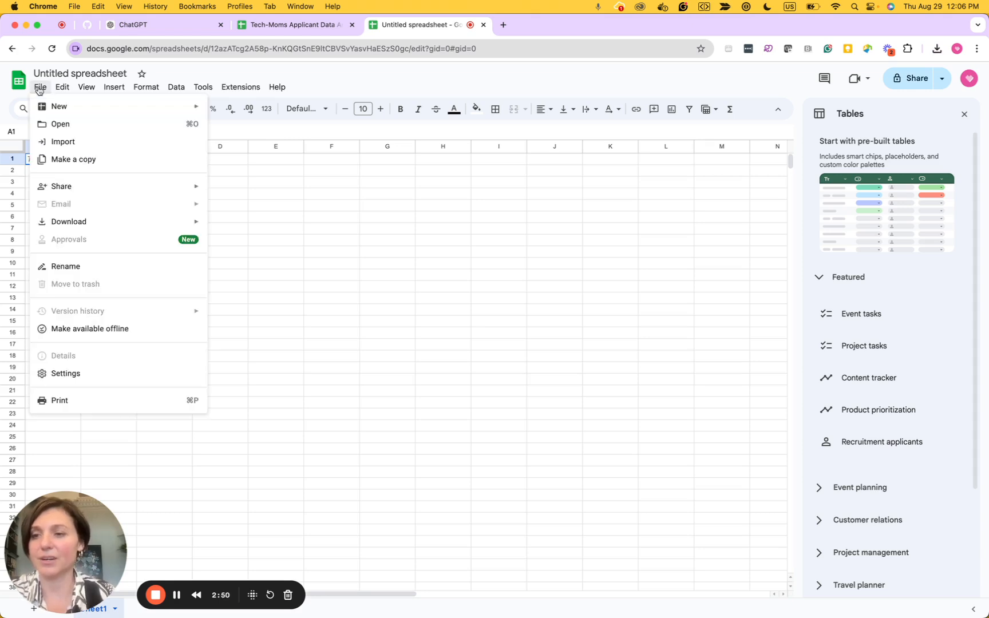
pyautogui.click(57, 141)
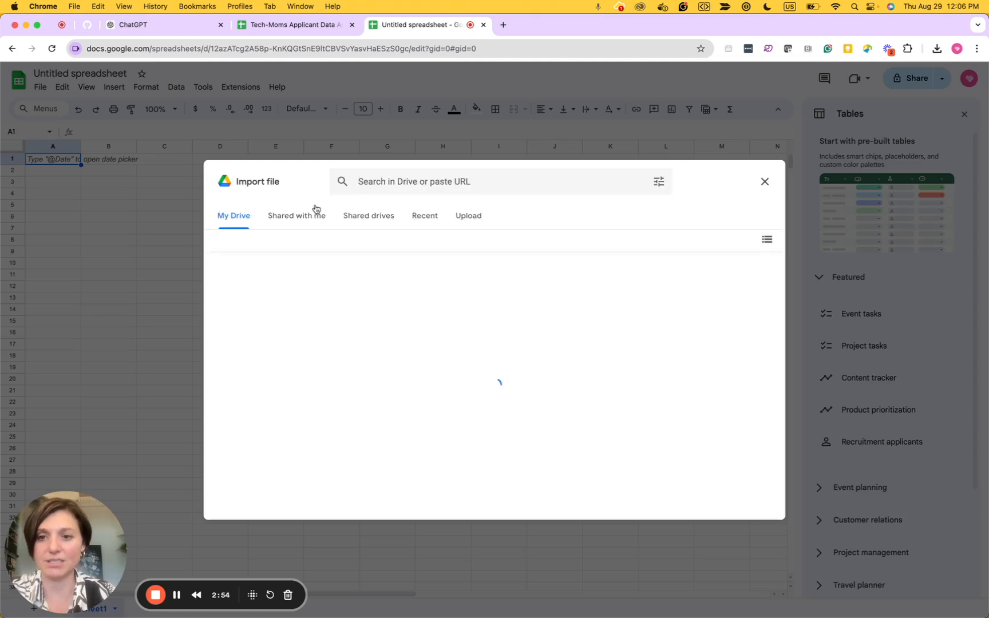
pyautogui.click(468, 218)
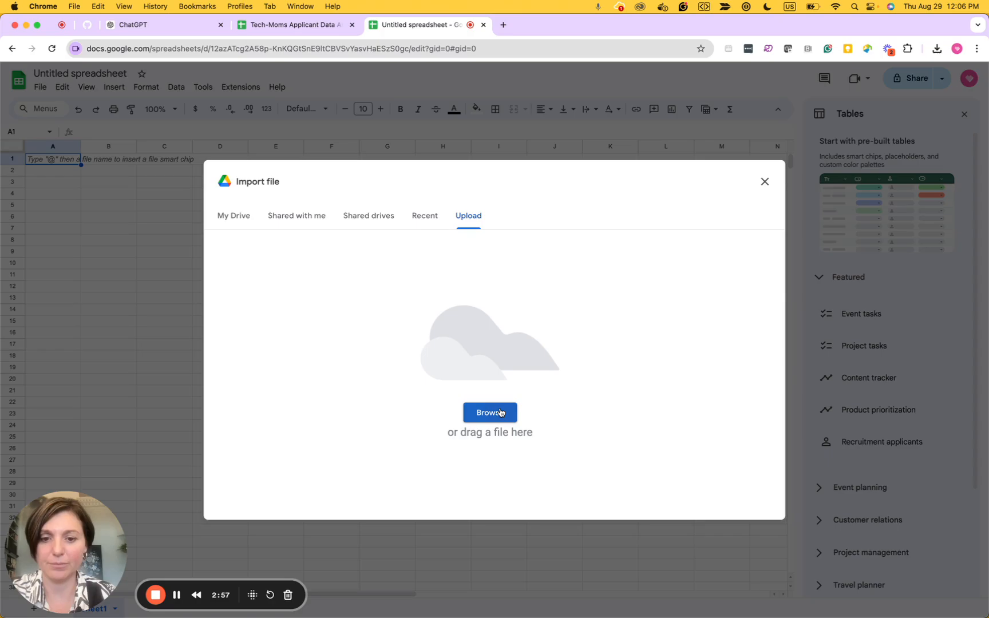
pyautogui.click(500, 412)
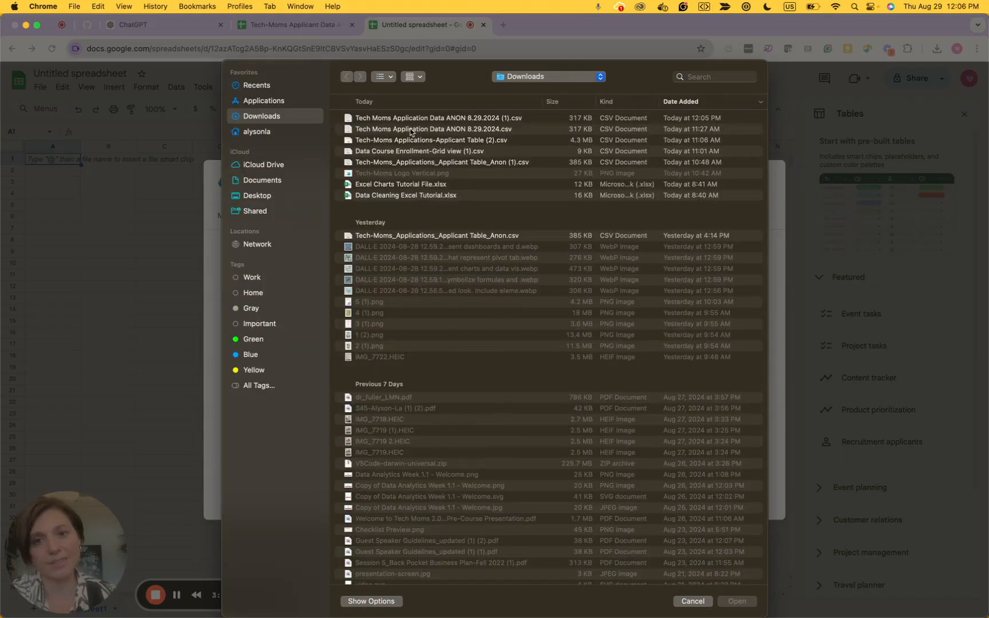
pyautogui.click(457, 120)
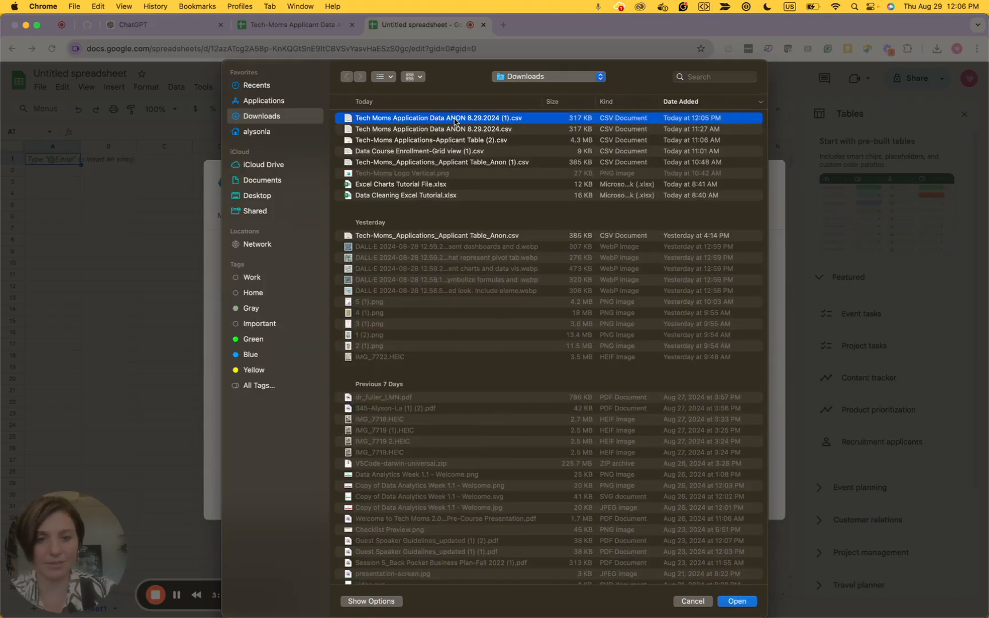
pyautogui.doubleClick(455, 120)
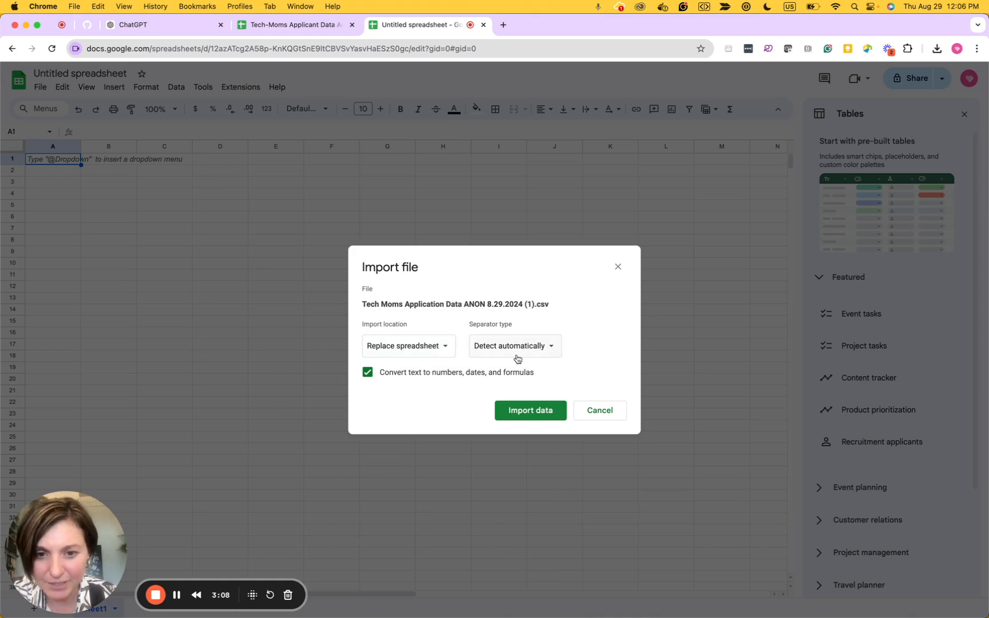
pyautogui.click(548, 347)
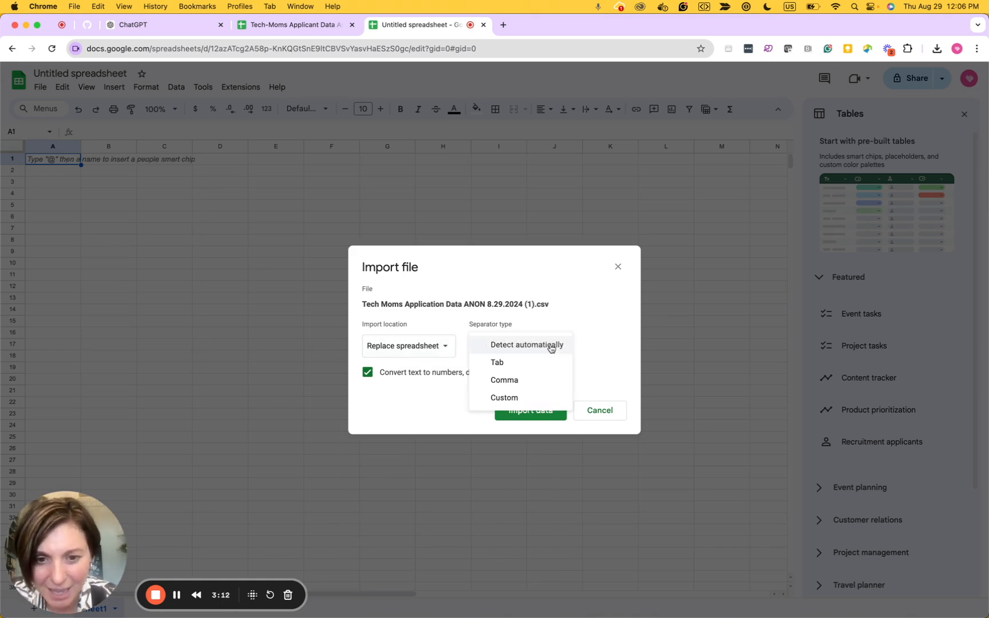
pyautogui.click(551, 347)
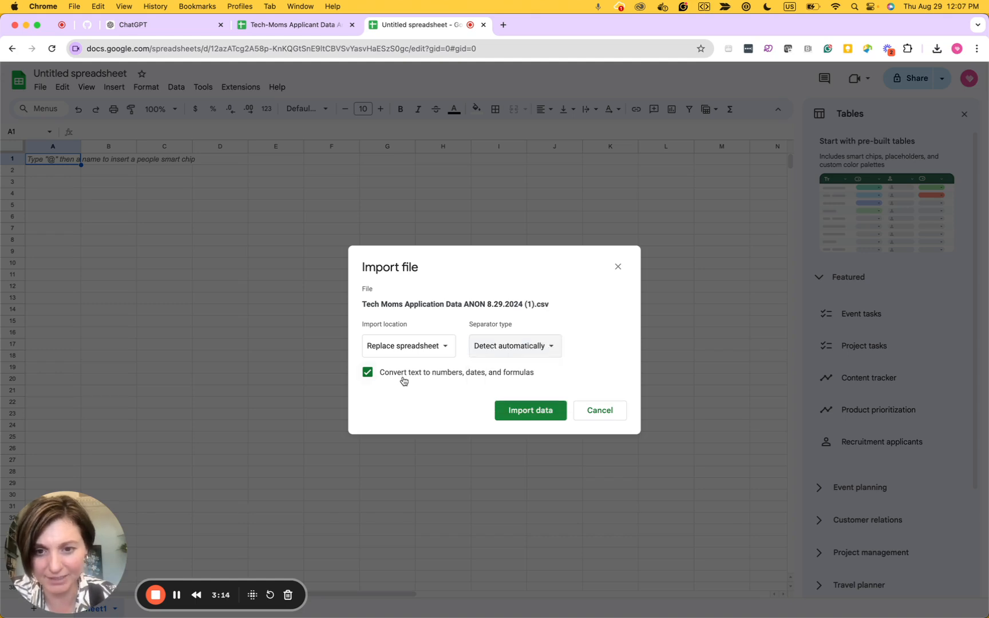
pyautogui.click(522, 412)
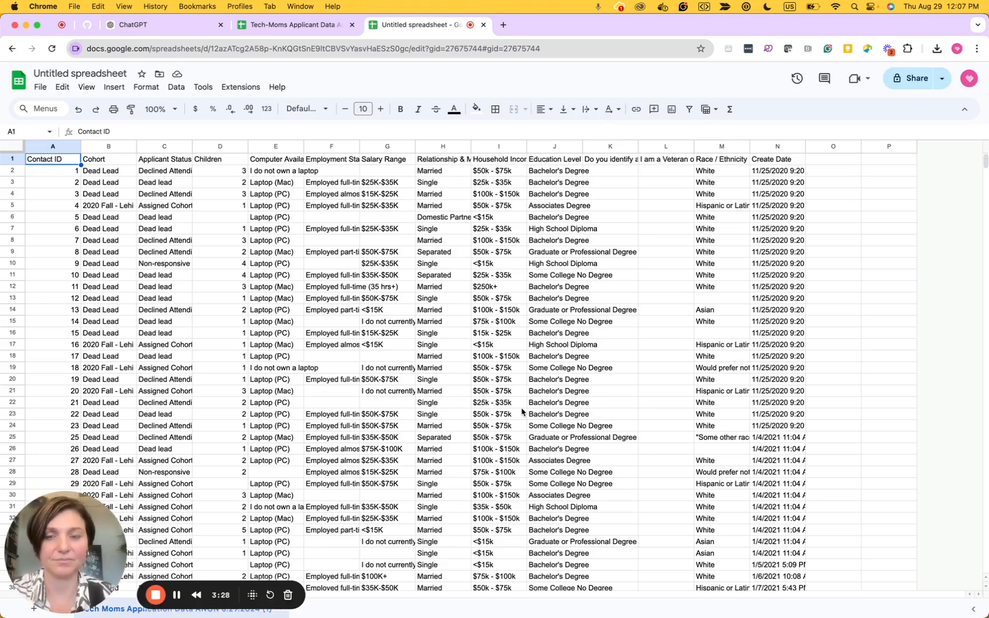
# Rename the spreadsheet to "Tech Moms Demographic Analysis"
pyautogui.click(40, 87)
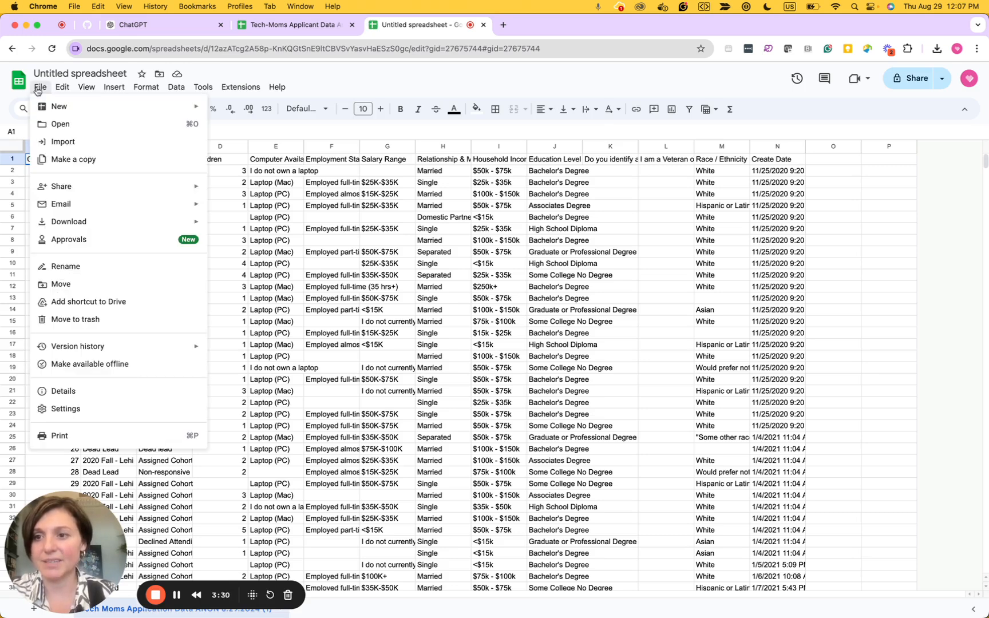
pyautogui.click(65, 267)
pyautogui.write('Tech M')
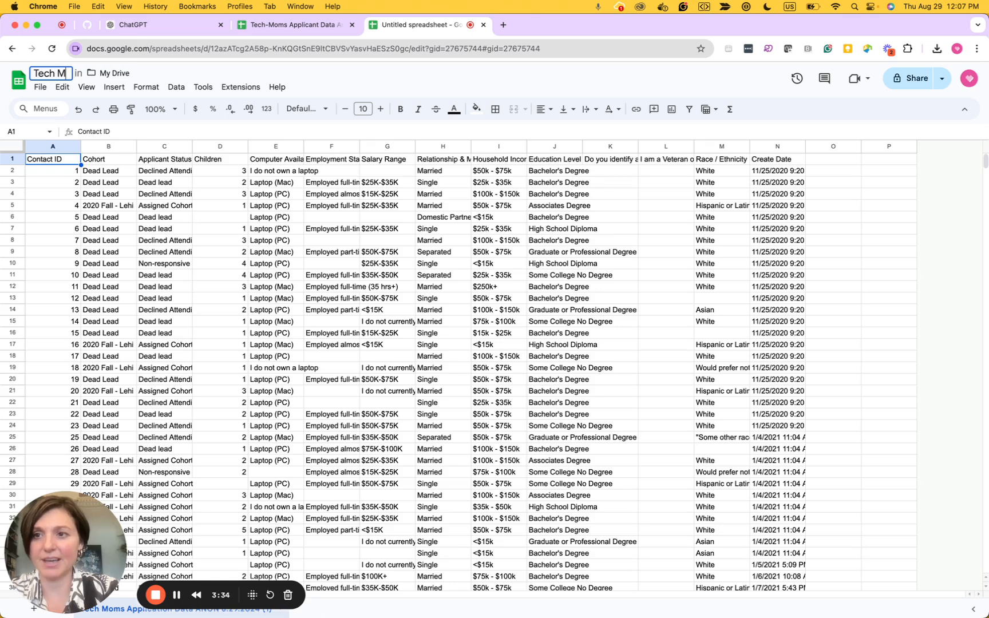
pyautogui.write('oms Applicayion')
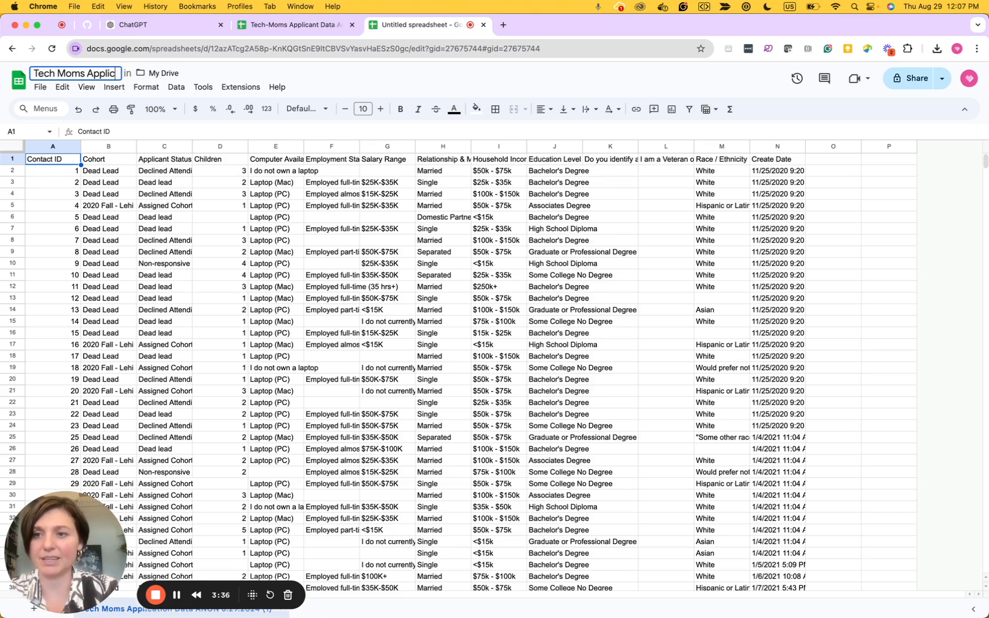
pyautogui.press('BackSpace')
pyautogui.press('BackSpace')
pyautogui.press('BackSpace')
pyautogui.press('BackSpace')
pyautogui.write('nt')
pyautogui.press('BackSpace')
pyautogui.press('BackSpace')
pyautogui.press('BackSpace')
pyautogui.press('BackSpace')
pyautogui.press('BackSpace')
pyautogui.press('BackSpace')
pyautogui.press('BackSpace')
pyautogui.press('BackSpace')
pyautogui.press('BackSpace')
pyautogui.write('Demographic Analysis')
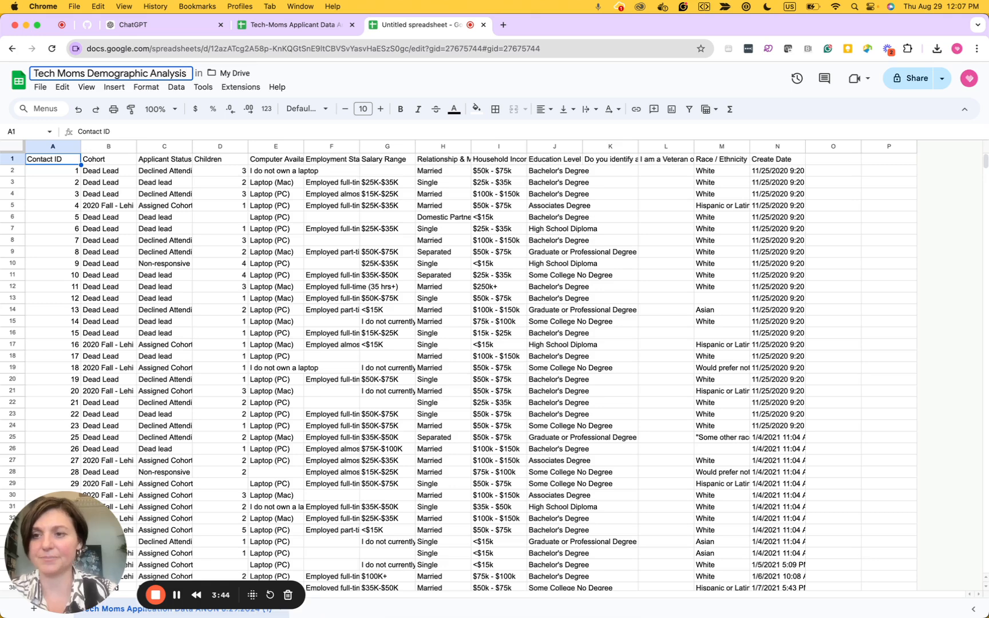
pyautogui.click(73, 393)
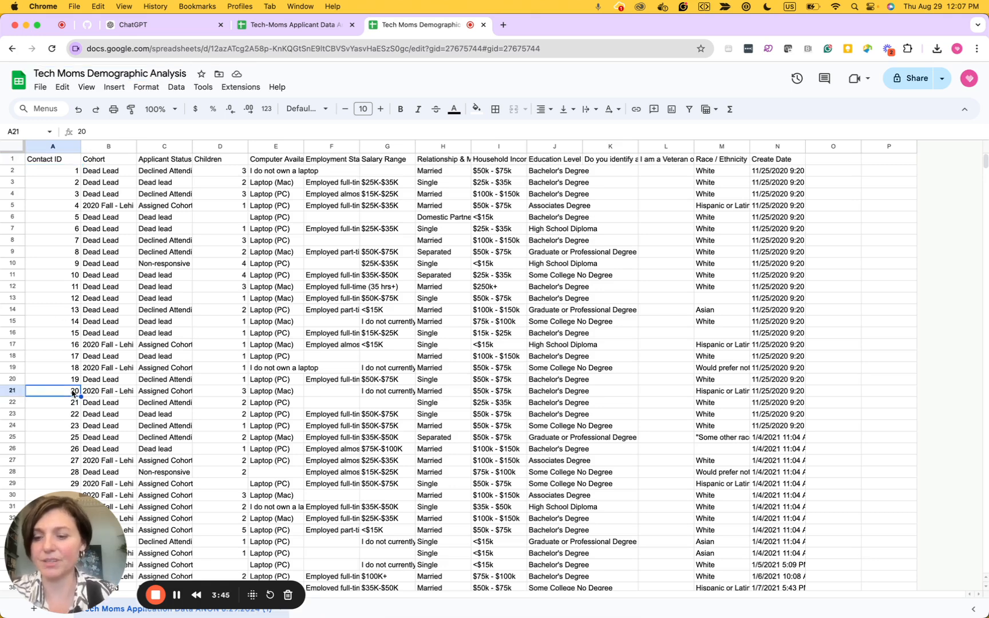
# Fill the whole header row with grey
pyautogui.click(14, 159)
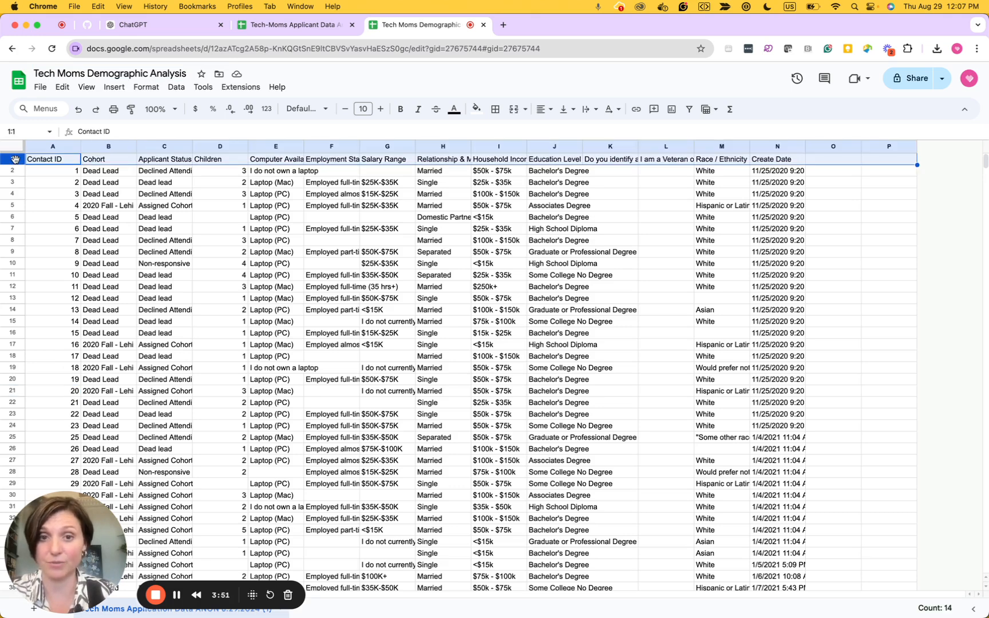
pyautogui.click(475, 111)
pyautogui.click(533, 153)
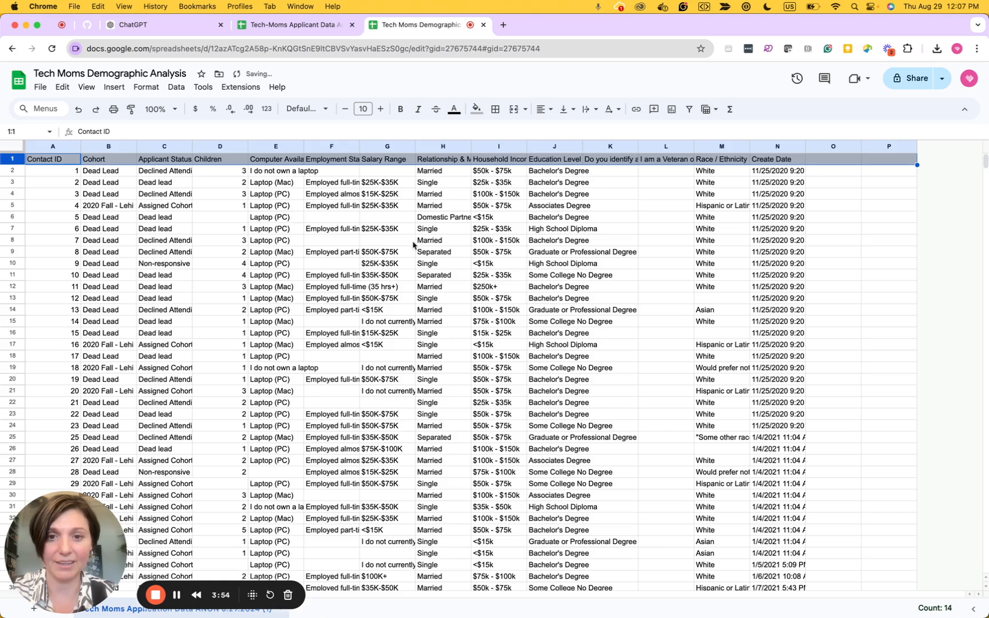
pyautogui.click(400, 252)
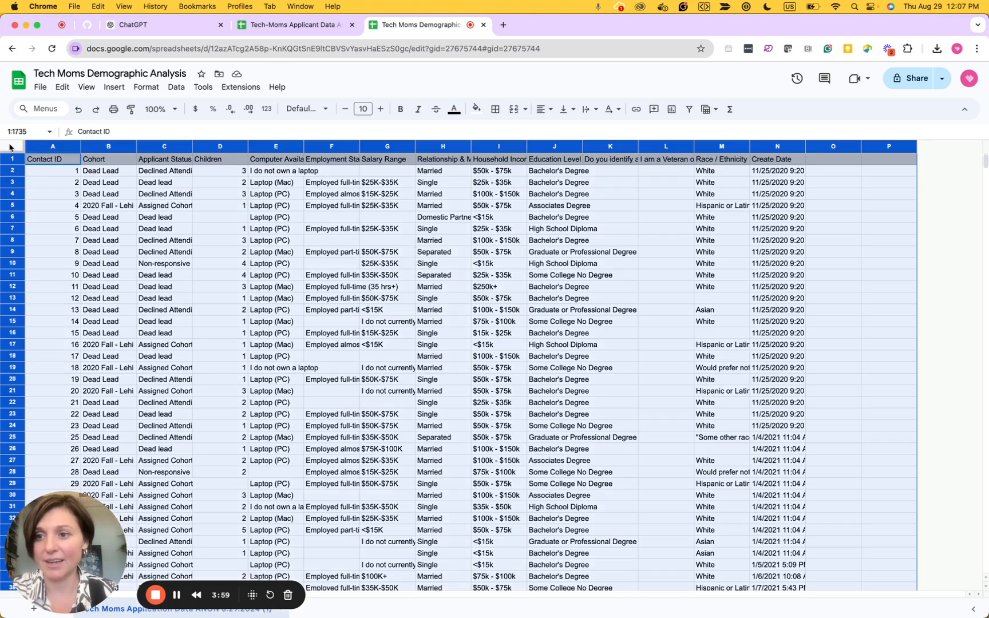
# Add a filter to every column of the imported applicant data
pyautogui.click(10, 147)
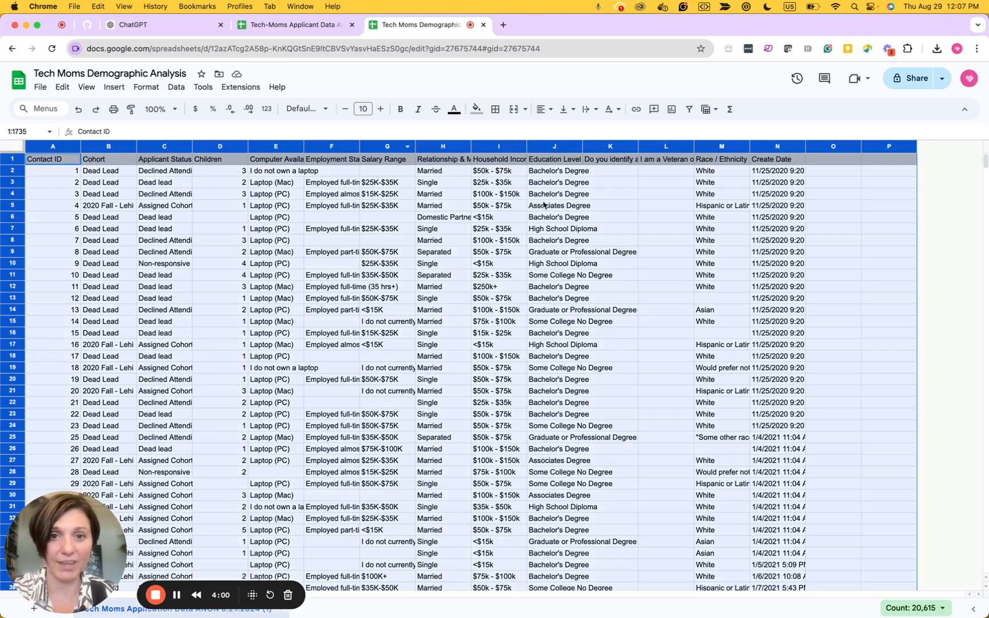
pyautogui.click(690, 110)
pyautogui.click(372, 276)
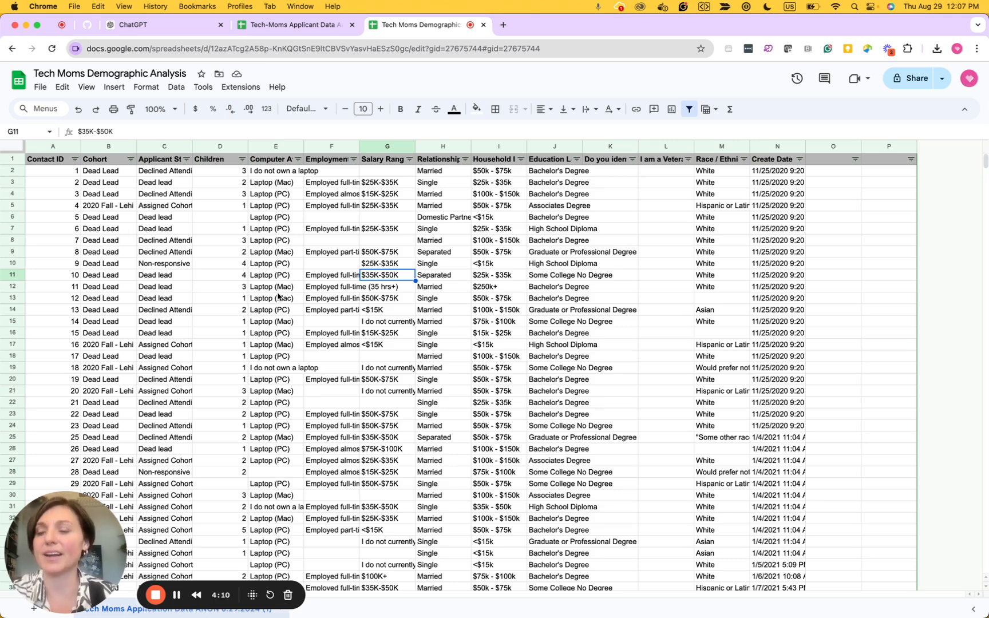
pyautogui.click(66, 209)
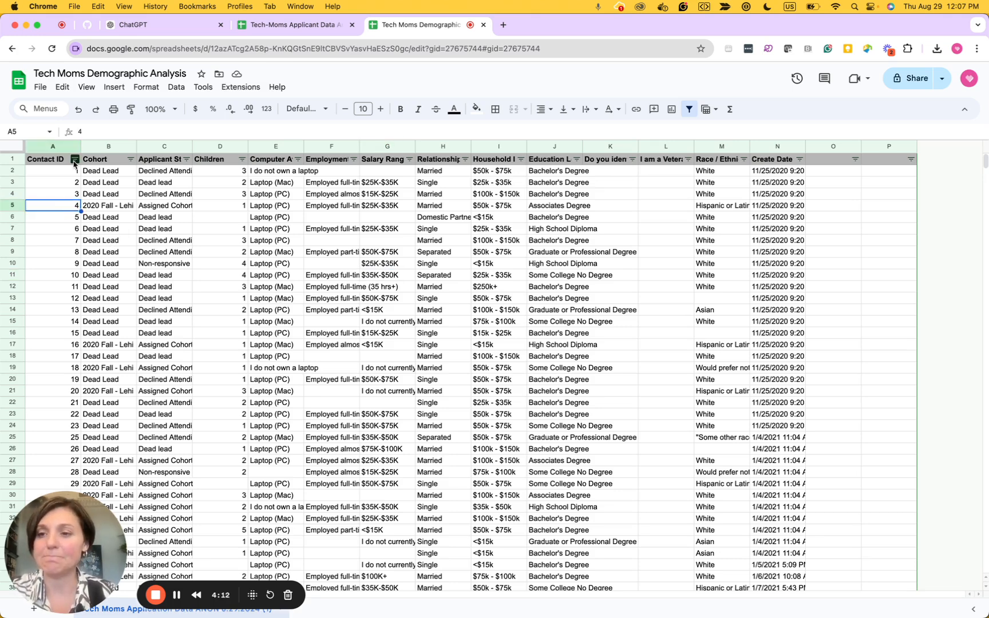
# Rename the data sheet to "Tech Moms Application Data ANON 8.29.2024", removing the trailing "(1)"
pyautogui.moveTo(187, 590); pyautogui.dragTo(987, 175)
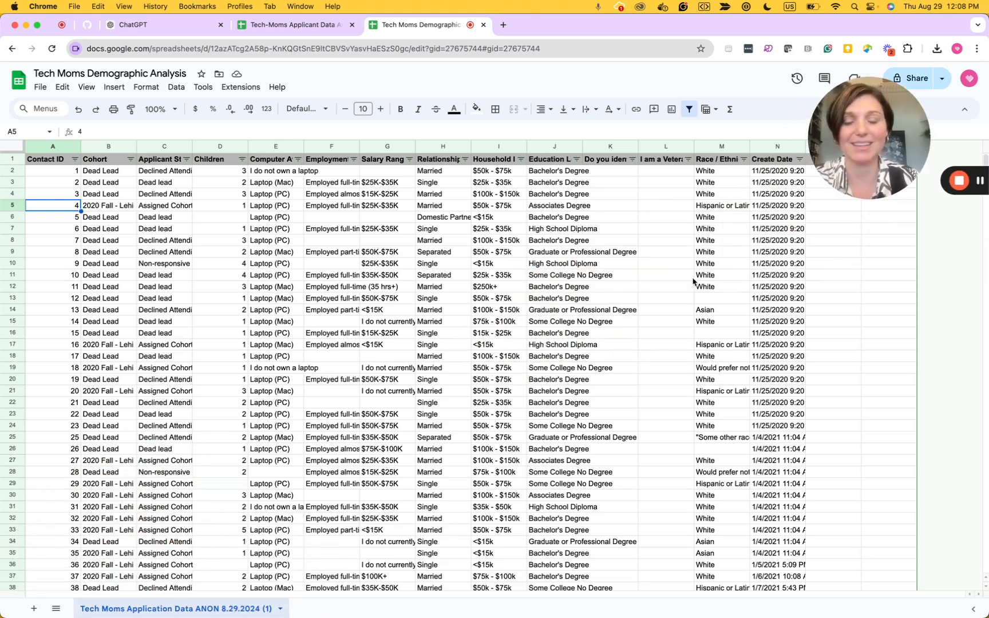
pyautogui.rightClick(199, 612)
pyautogui.moveTo(133, 492)
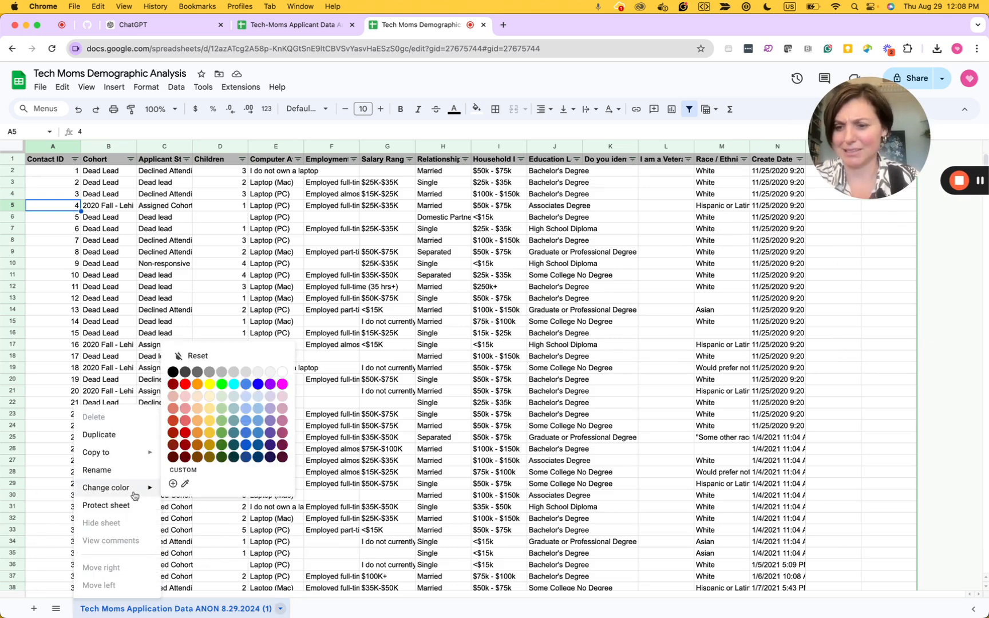
pyautogui.click(117, 474)
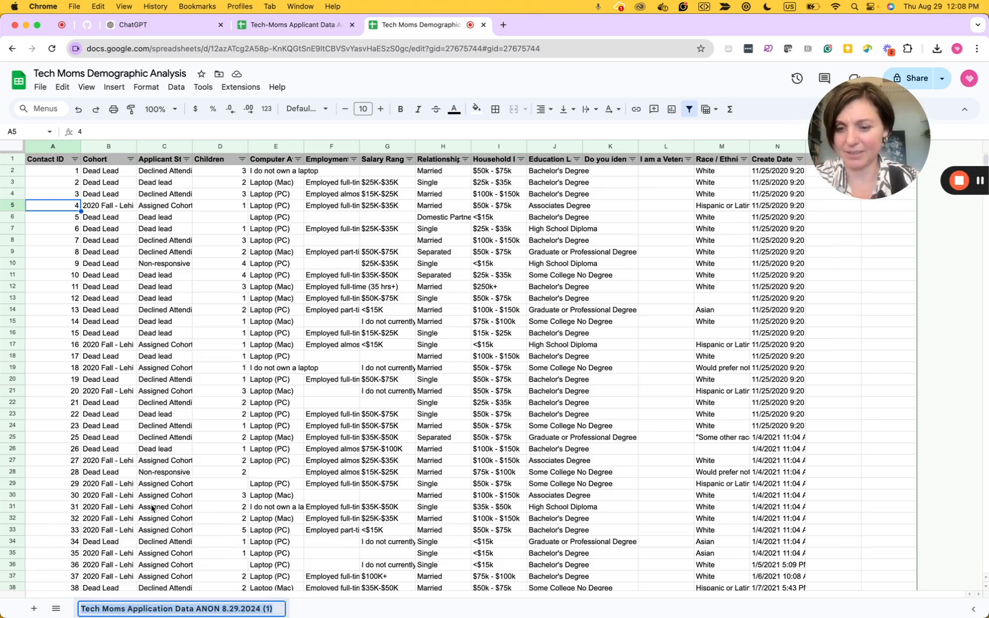
pyautogui.click(273, 610)
pyautogui.press('BackSpace')
pyautogui.press('BackSpace')
pyautogui.press('BackSpace')
pyautogui.press('BackSpace')
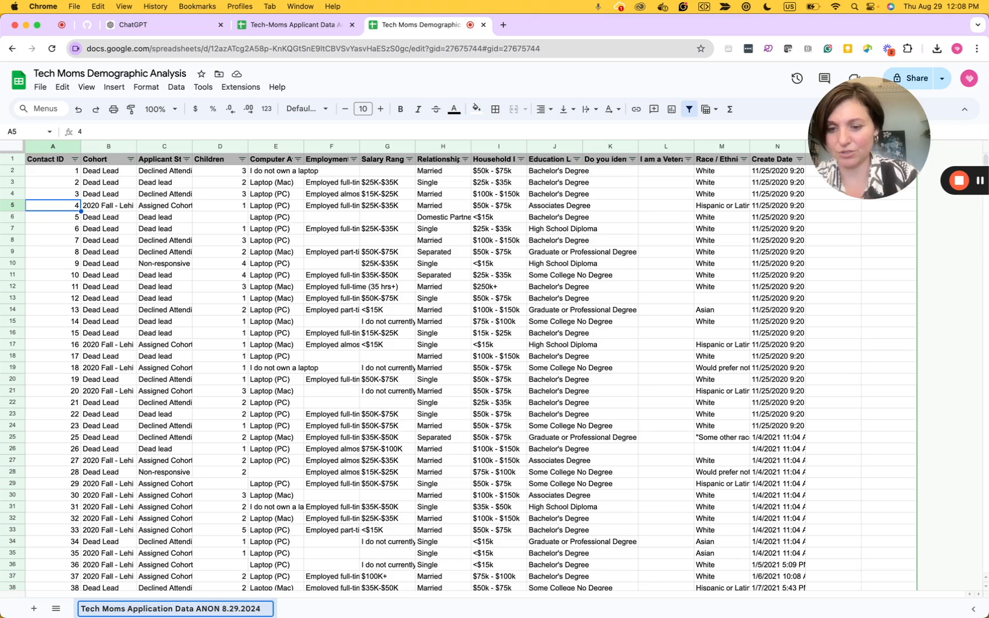
pyautogui.click(247, 510)
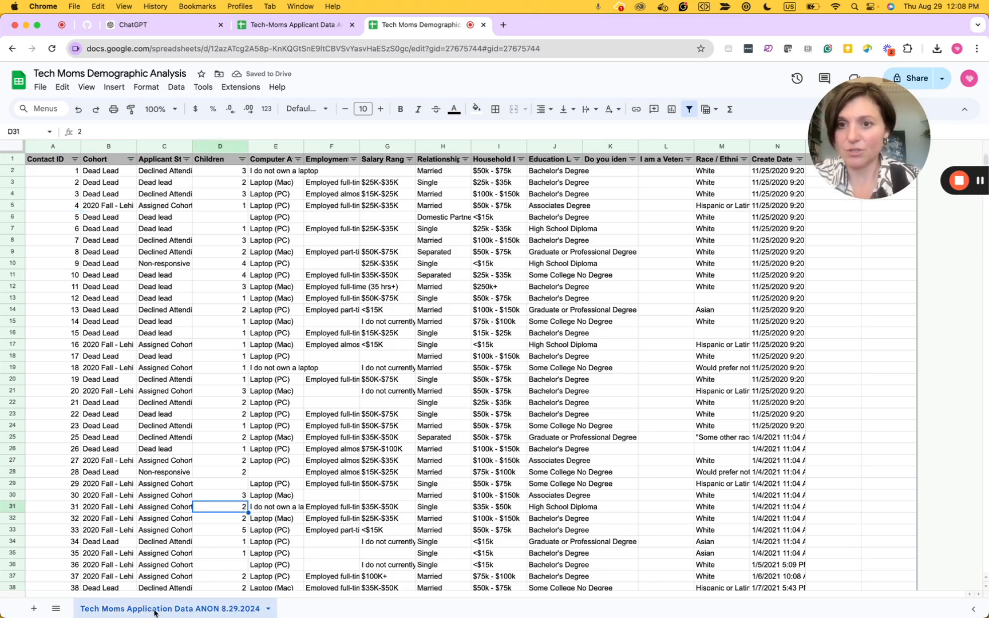
# Add a new sheet named "Data Dictionary"
pyautogui.click(34, 609)
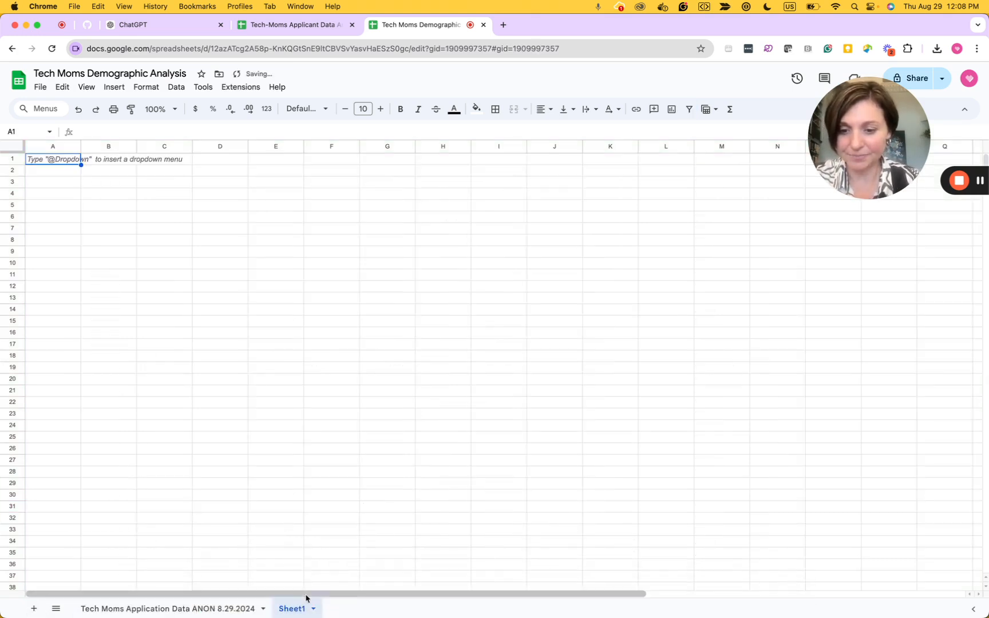
pyautogui.doubleClick(295, 608)
pyautogui.write('Data Di')
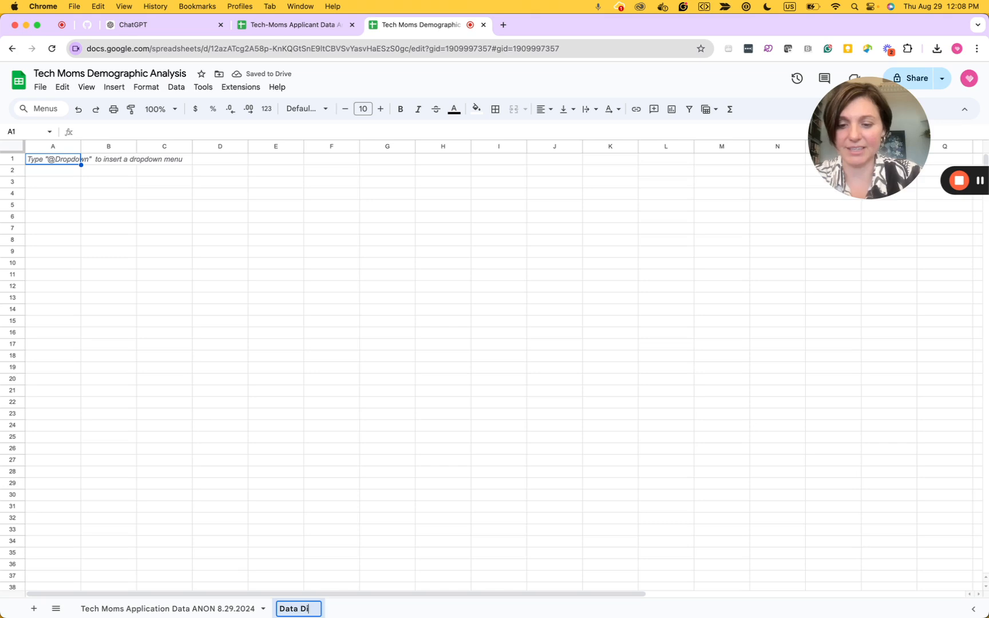
pyautogui.write('ctionary')
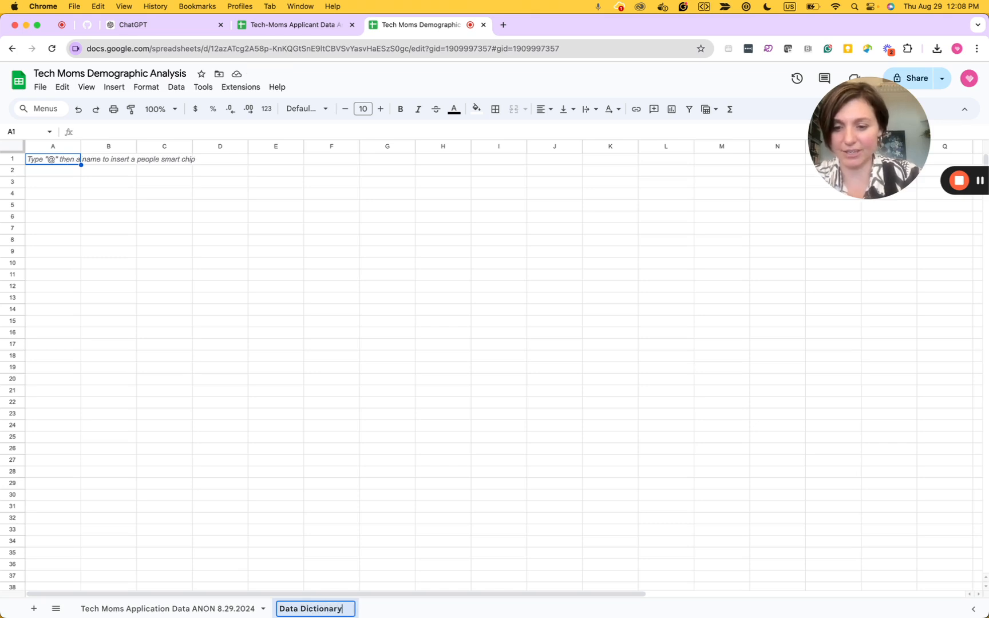
pyautogui.click(329, 509)
# Examine the Contact ID column of the application data from first to last record, comparing the IDs with the row numbers
pyautogui.click(169, 610)
pyautogui.click(195, 498)
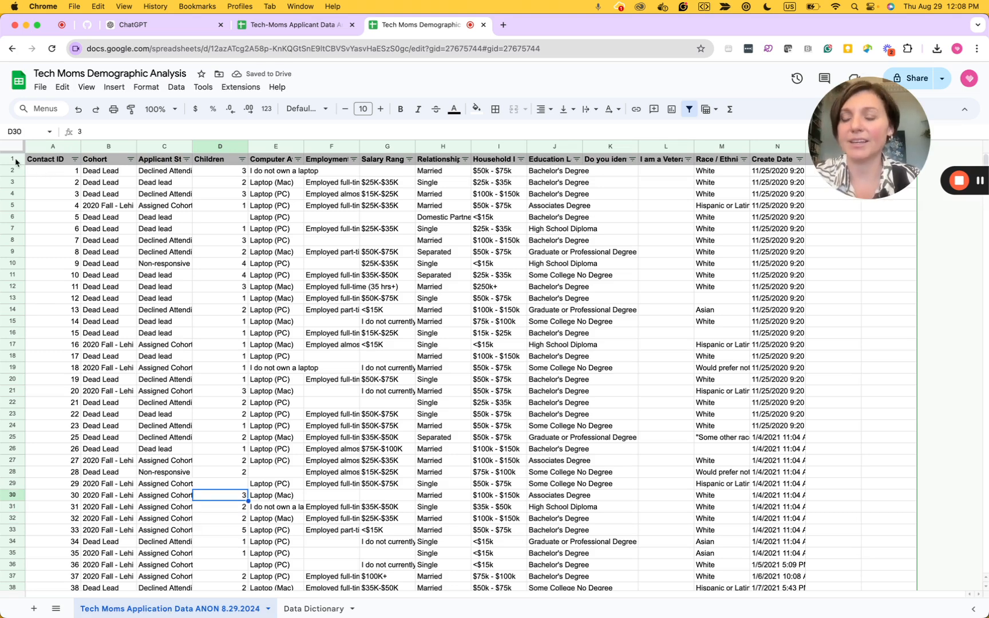
pyautogui.click(35, 162)
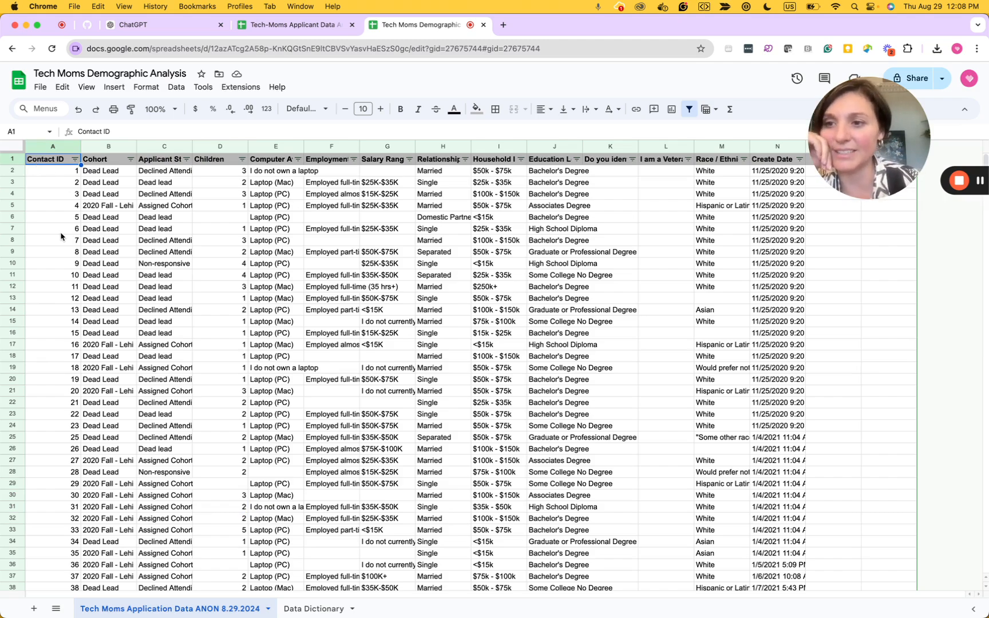
pyautogui.scroll(-10, 56, 338)
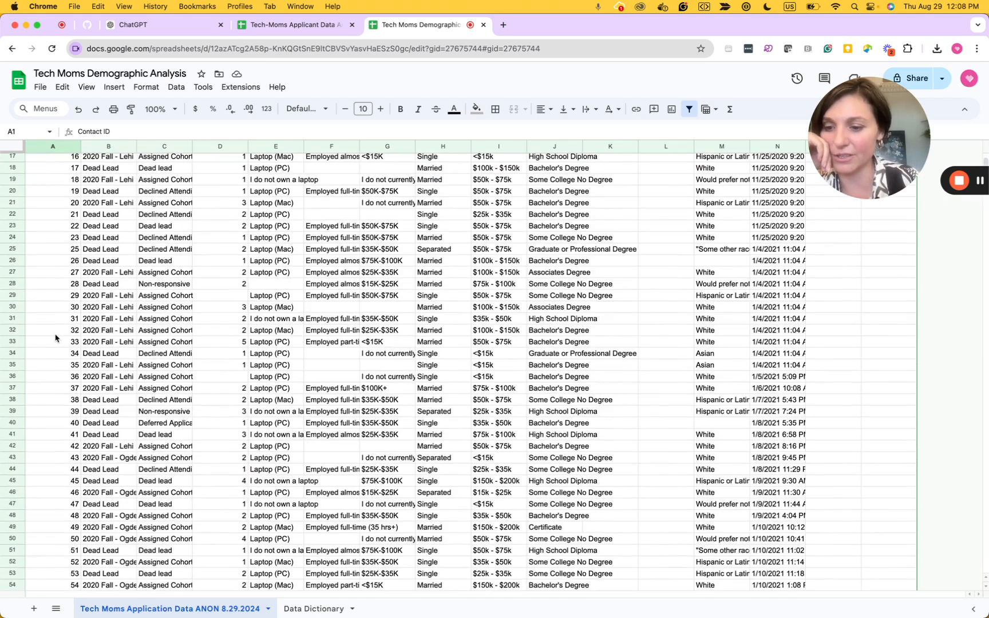
pyautogui.scroll(-9, 56, 338)
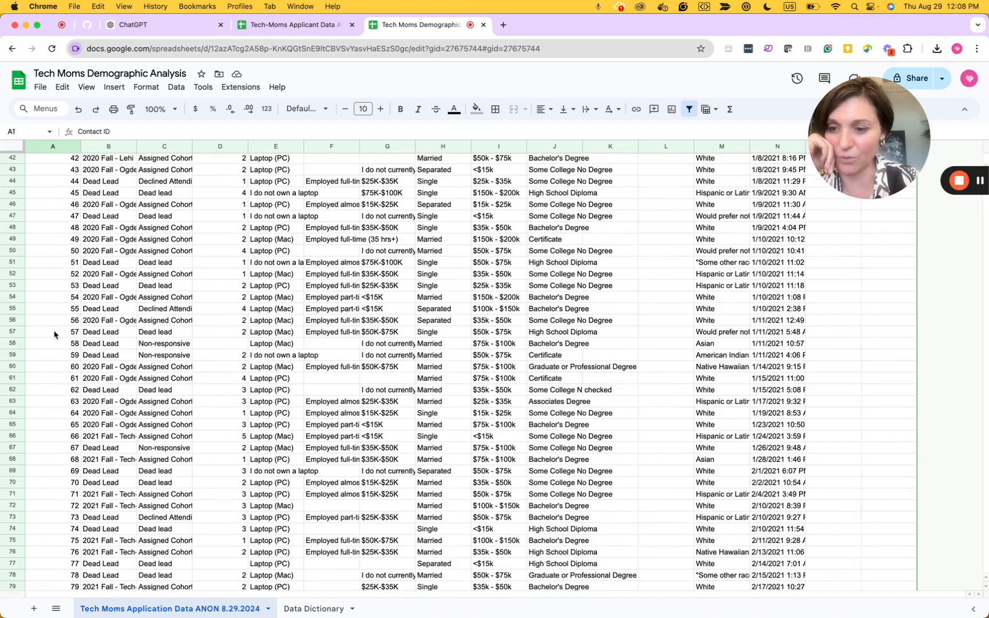
pyautogui.scroll(-9, 54, 335)
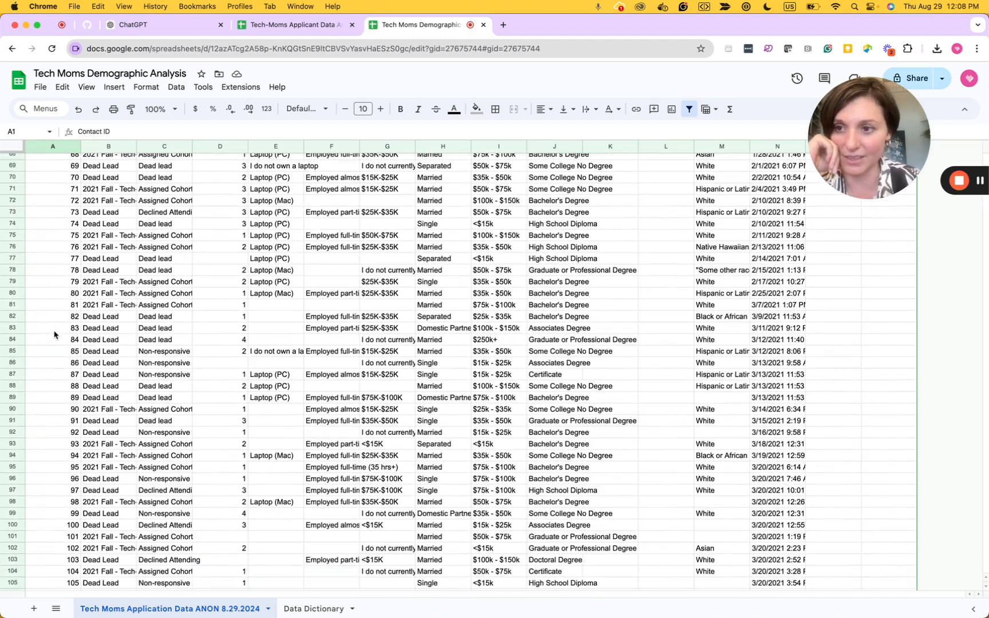
pyautogui.scroll(-16, 54, 335)
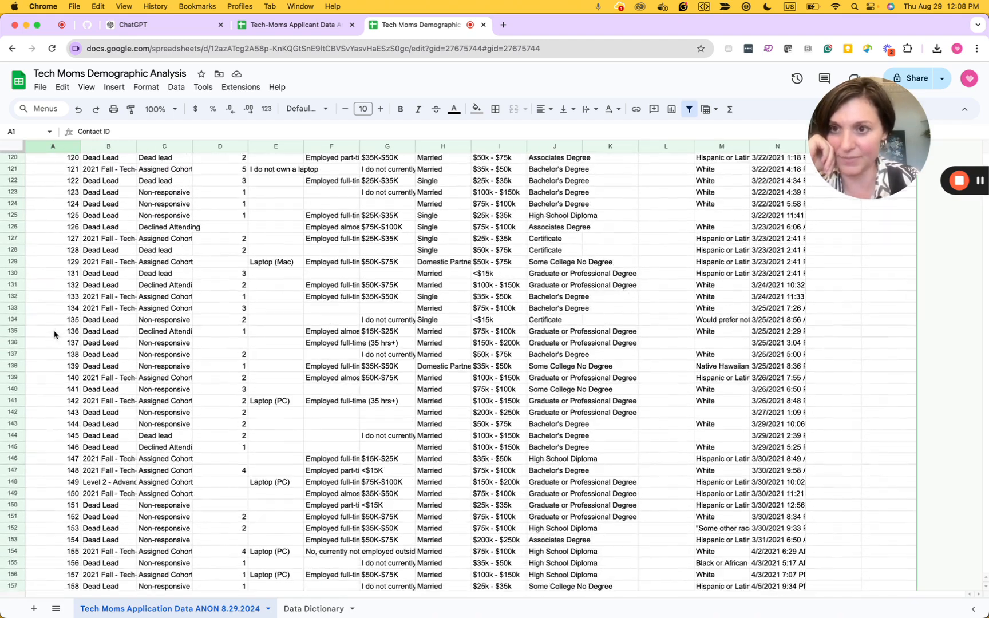
pyautogui.scroll(-15, 55, 335)
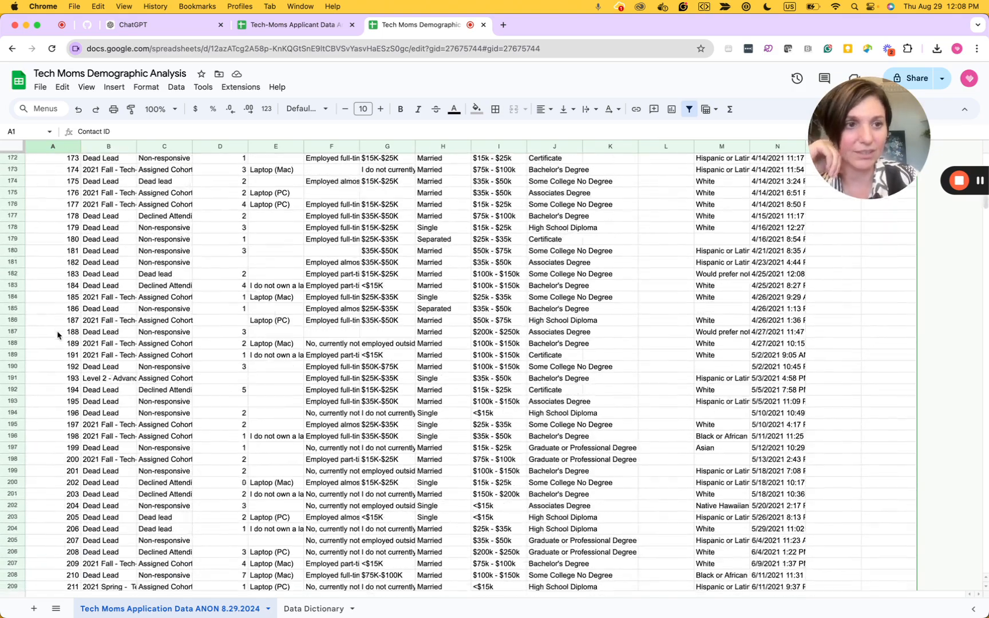
pyautogui.scroll(-8, 58, 335)
pyautogui.moveTo(986, 219); pyautogui.dragTo(986, 566)
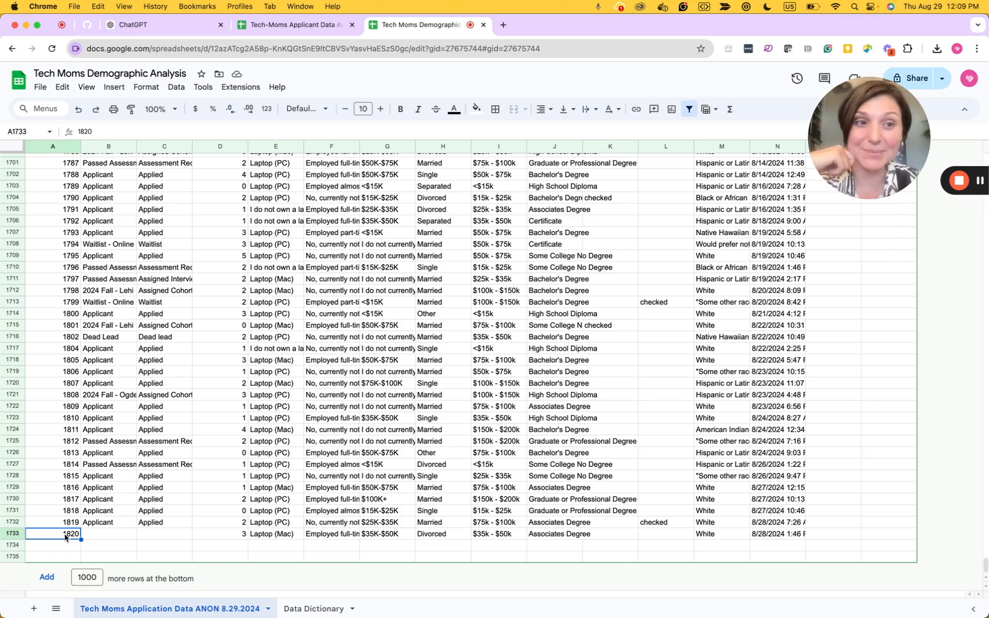
pyautogui.press('Up')
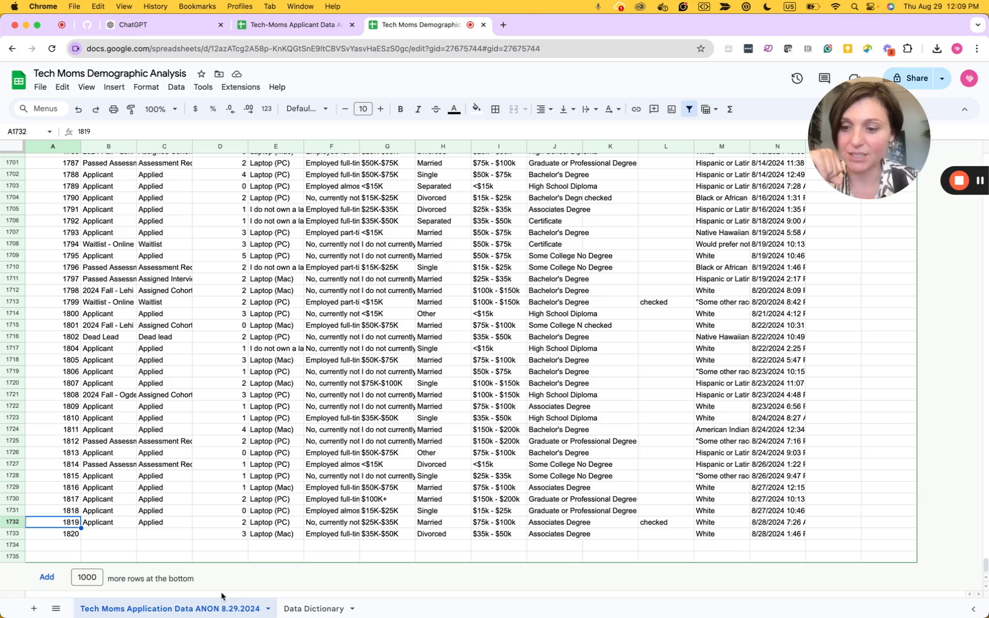
# Add a new sheet named "Questions" directly after the application data sheet
pyautogui.click(34, 608)
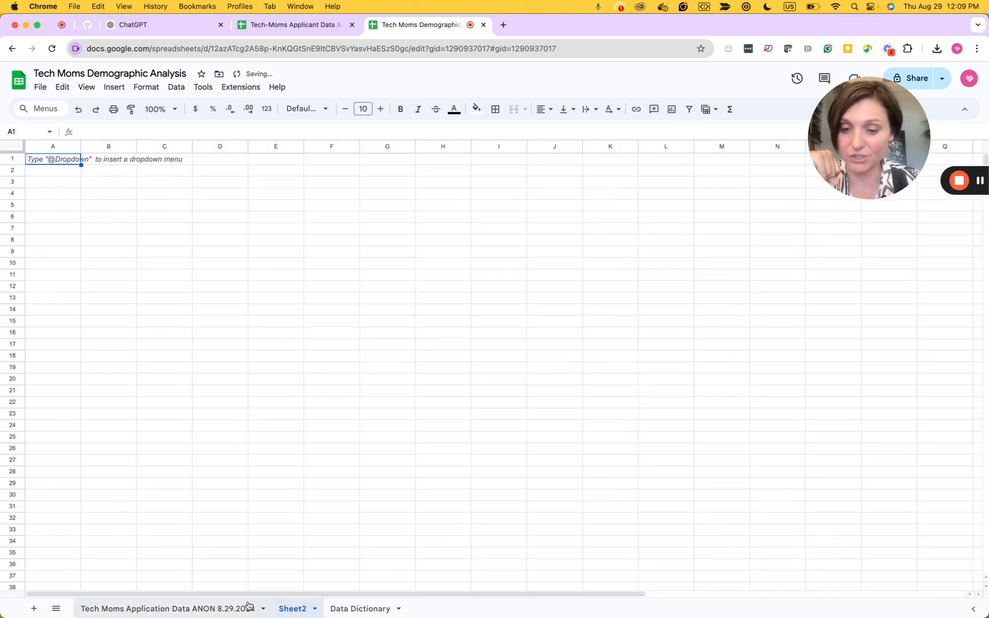
pyautogui.doubleClick(301, 610)
pyautogui.write('Questions')
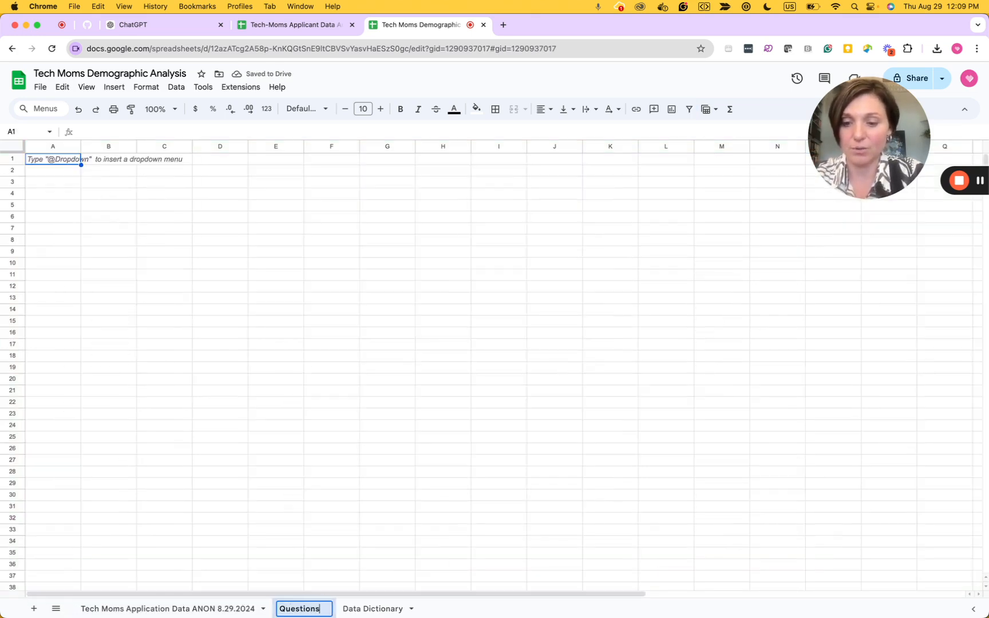
pyautogui.click(255, 495)
# Enter "Why does the number of contact IDs not match the number of rows" in cell A2 of the Questions sheet
pyautogui.click(54, 167)
pyautogui.write('Why is')
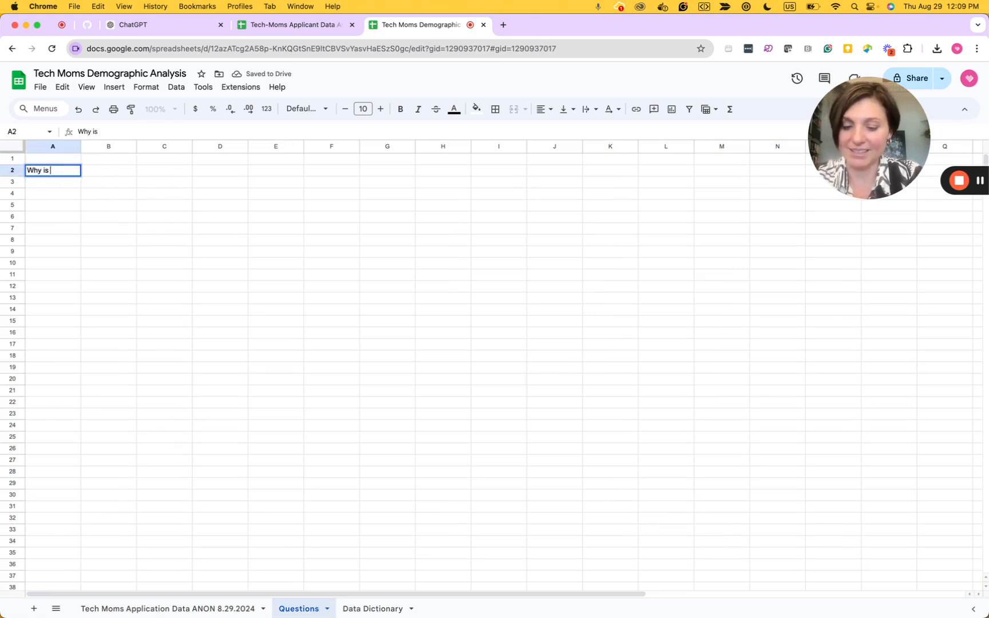
pyautogui.press('BackSpace')
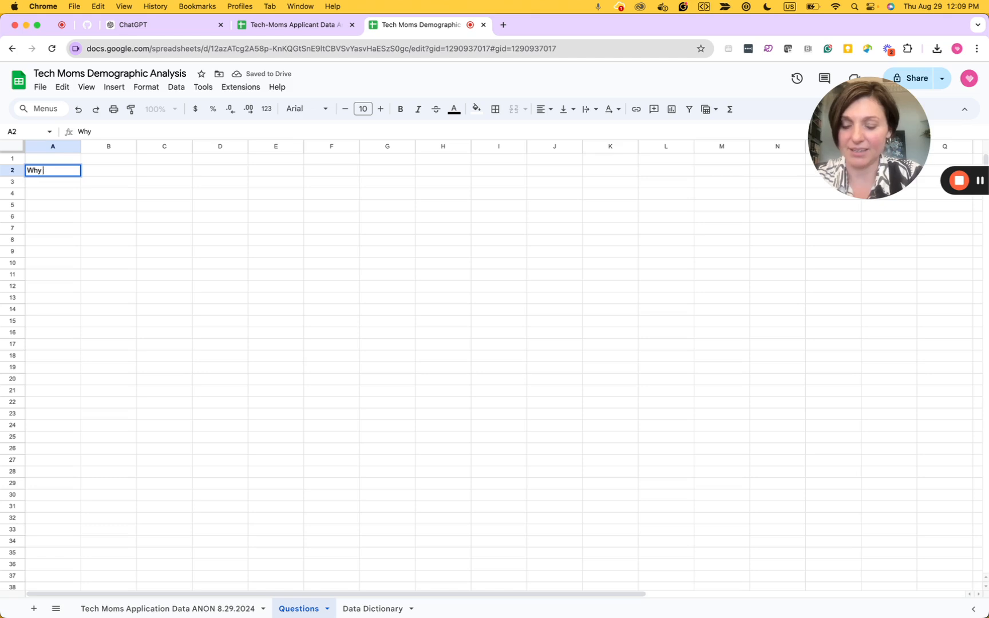
pyautogui.write('does the number')
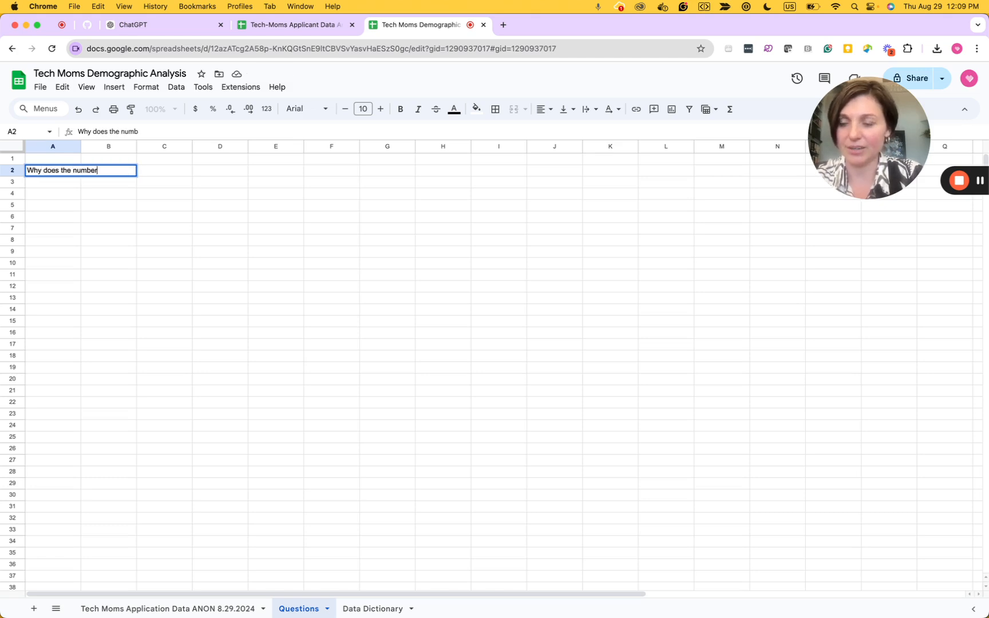
pyautogui.write(' of contact IDs not match the number of')
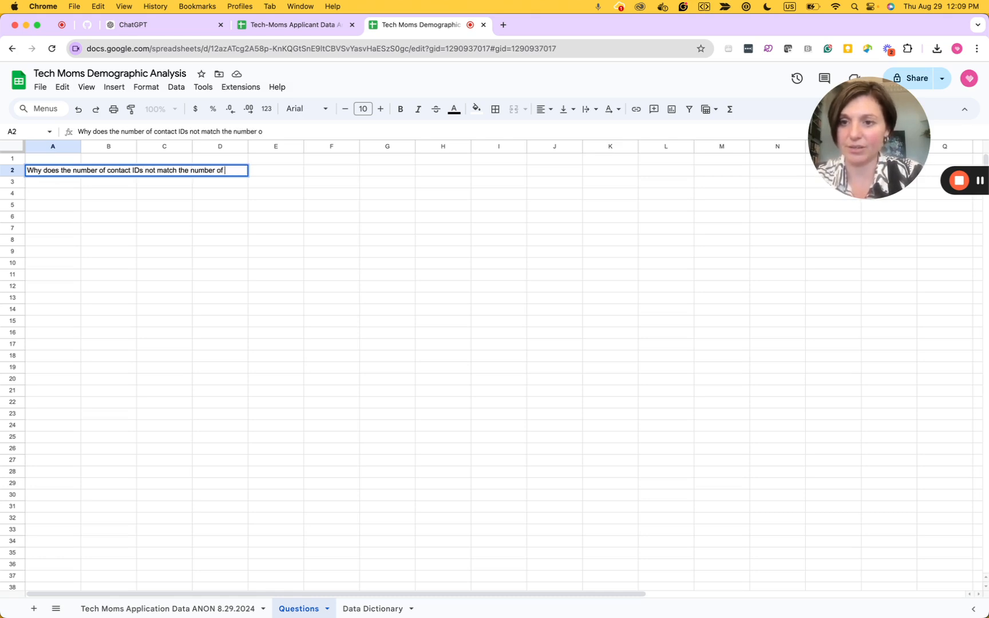
pyautogui.write(' rows')
pyautogui.press('Tab')
pyautogui.press('Left')
# Look through the application data records from the last rows back up to the header
pyautogui.click(164, 605)
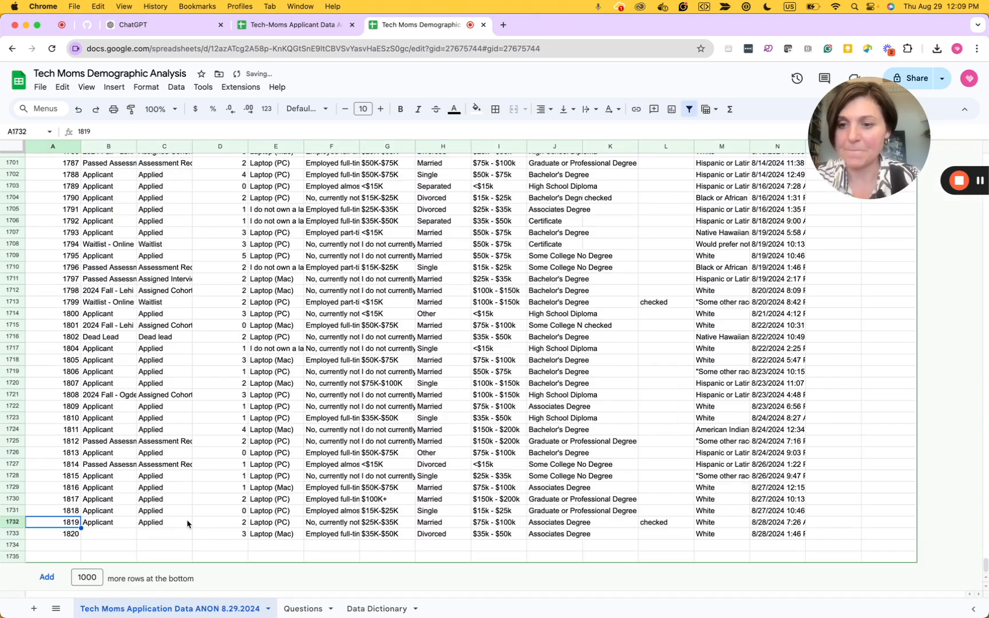
pyautogui.click(188, 511)
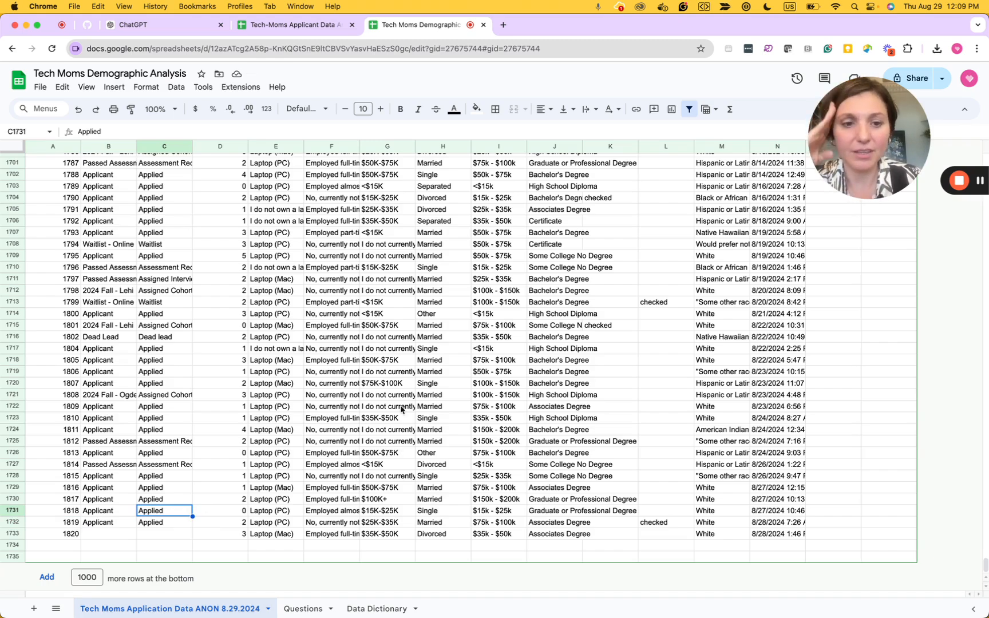
pyautogui.scroll(2, 401, 406)
pyautogui.scroll(-2, 401, 406)
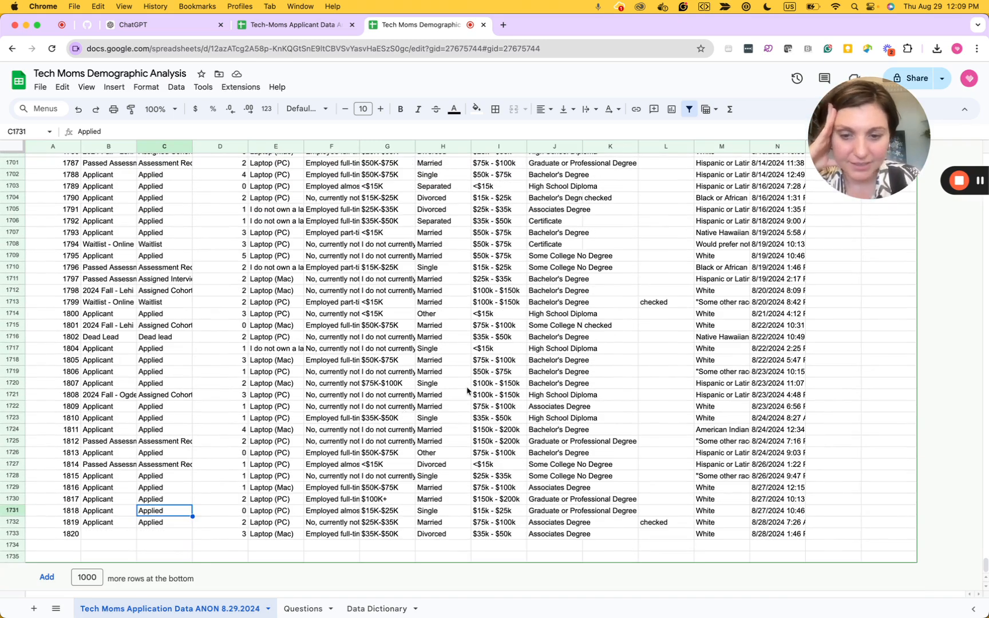
pyautogui.scroll(10, 371, 383)
pyautogui.scroll(20, 371, 383)
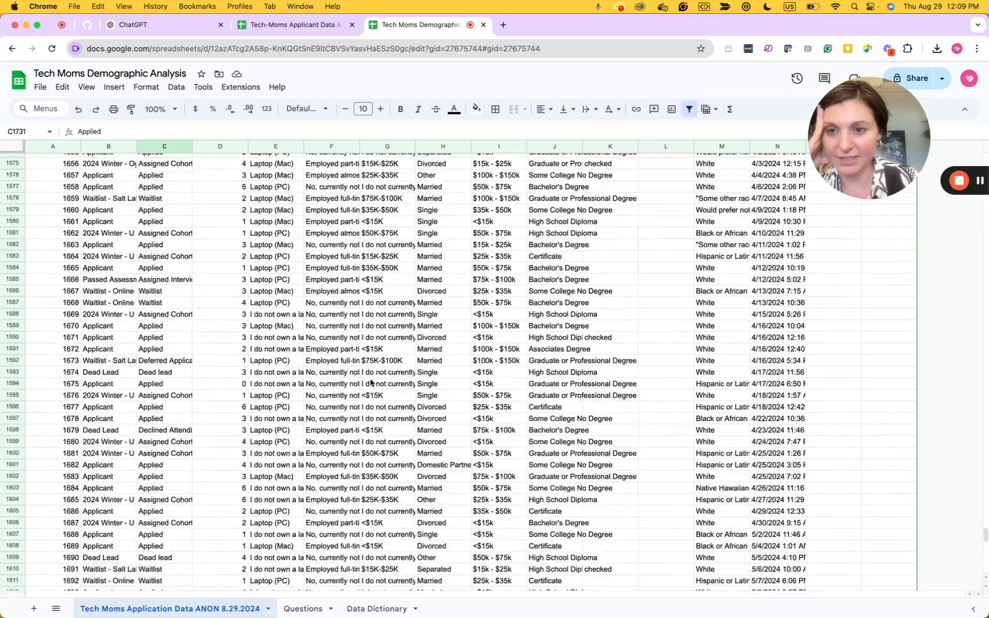
pyautogui.scroll(20, 371, 382)
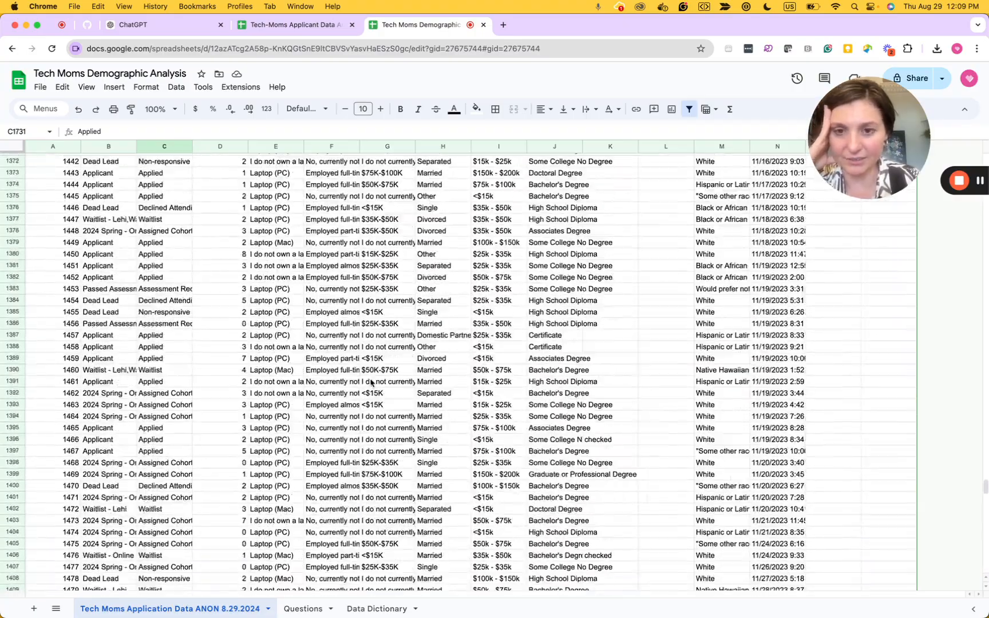
pyautogui.scroll(20, 371, 383)
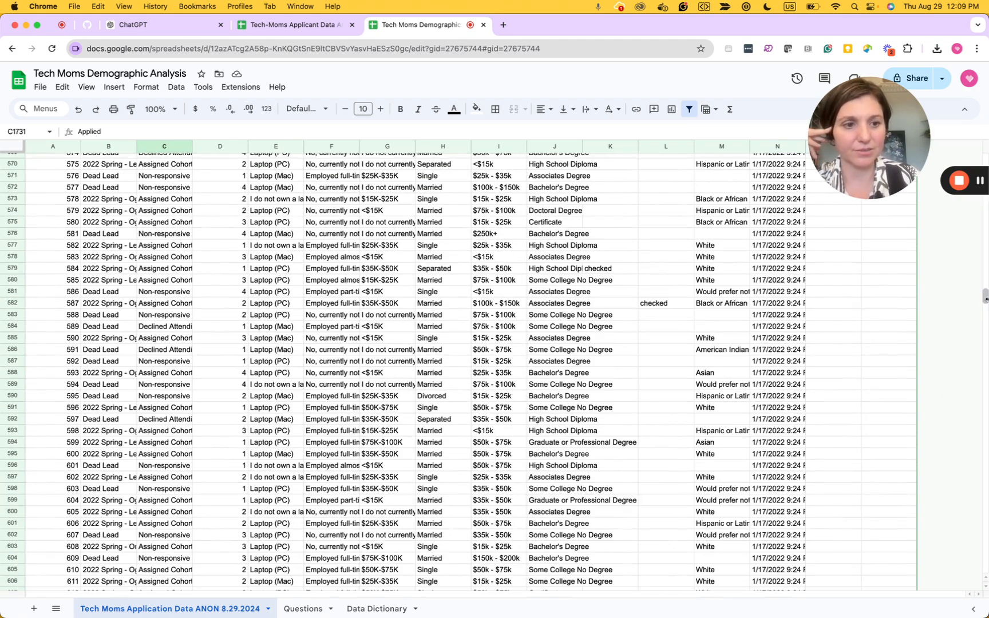
pyautogui.moveTo(985, 296); pyautogui.dragTo(979, 116)
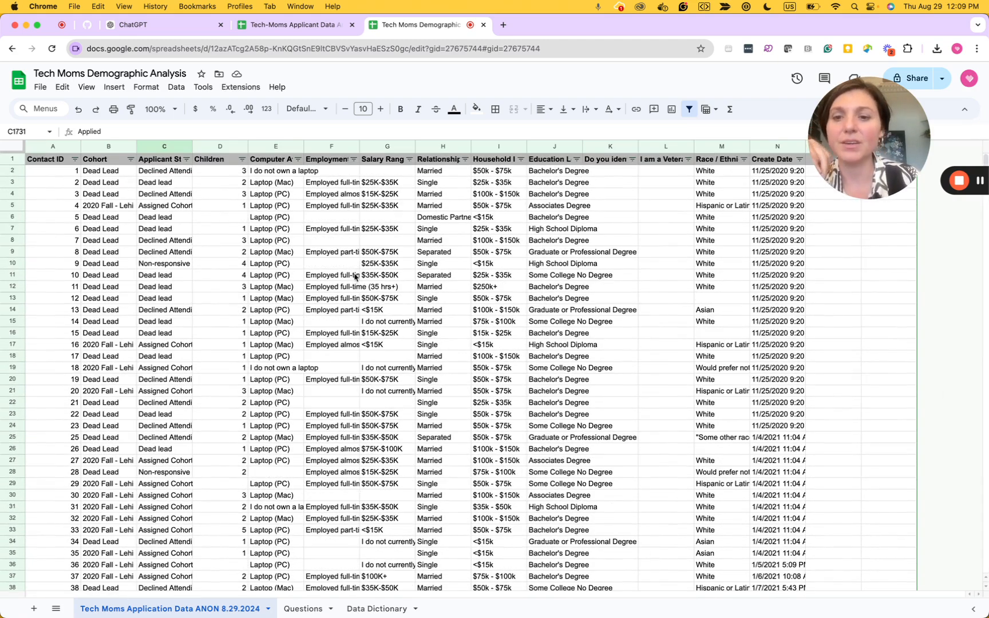
# Widen the Employment Status column in the application data so its header and most entries are readable
pyautogui.click(316, 279)
pyautogui.click(317, 265)
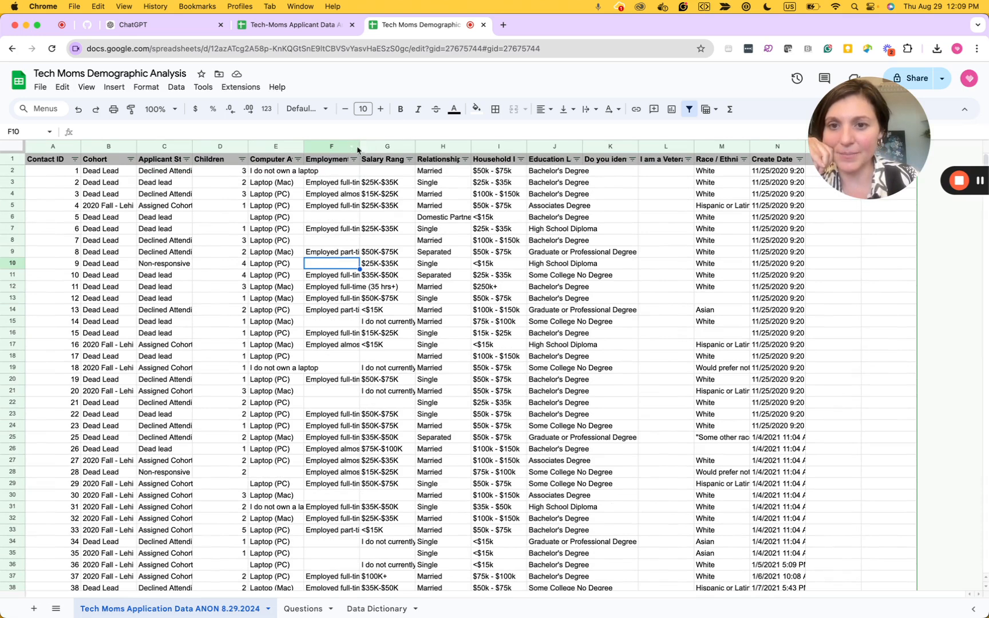
pyautogui.moveTo(360, 147); pyautogui.dragTo(434, 146)
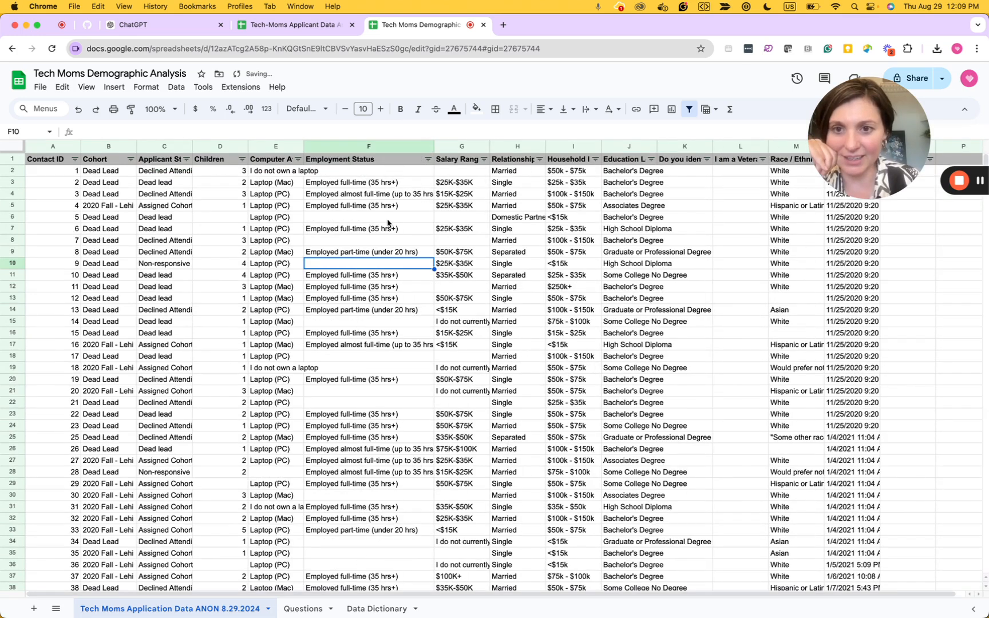
# Inspect the blank cells in the Salary Range, Children and Employment Status columns of the application data
pyautogui.click(465, 240)
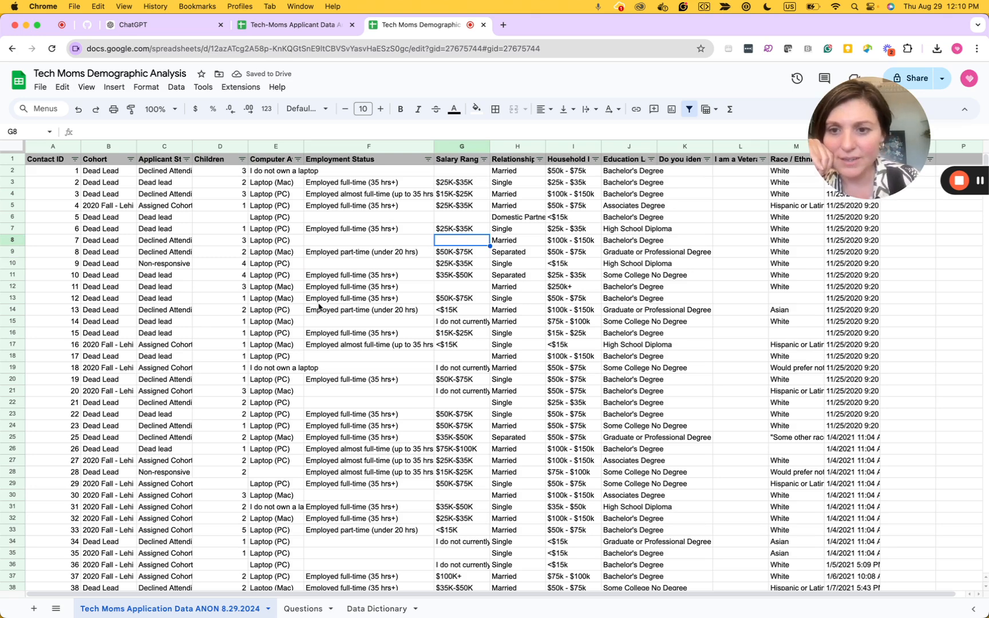
pyautogui.click(225, 218)
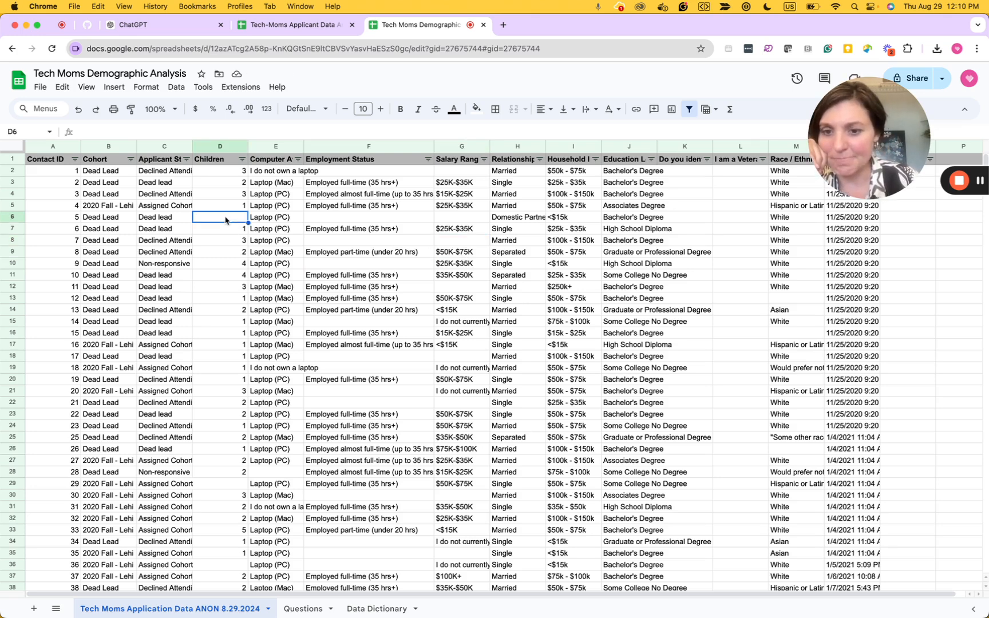
pyautogui.click(223, 484)
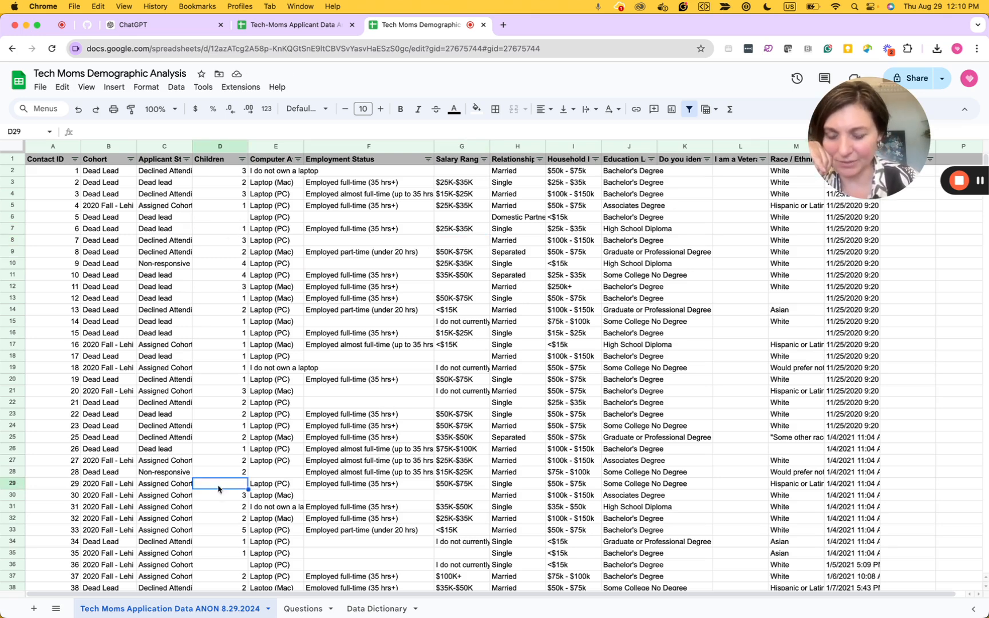
pyautogui.click(361, 499)
# Enter "Note: there is some missing data in employment status and salary range? Thought?" in cell A4 of the Questions sheet
pyautogui.click(306, 609)
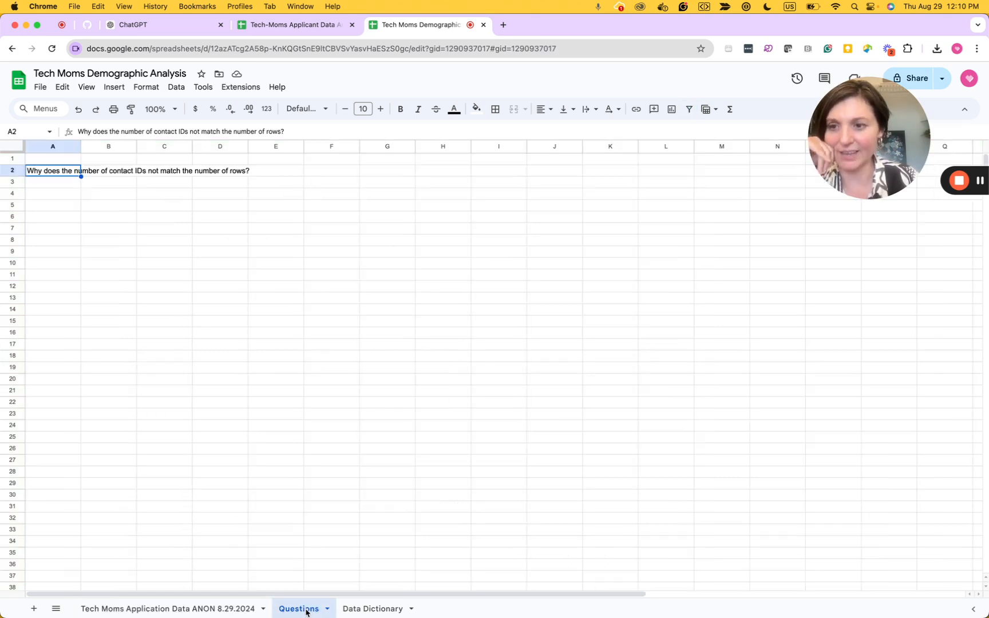
pyautogui.click(55, 196)
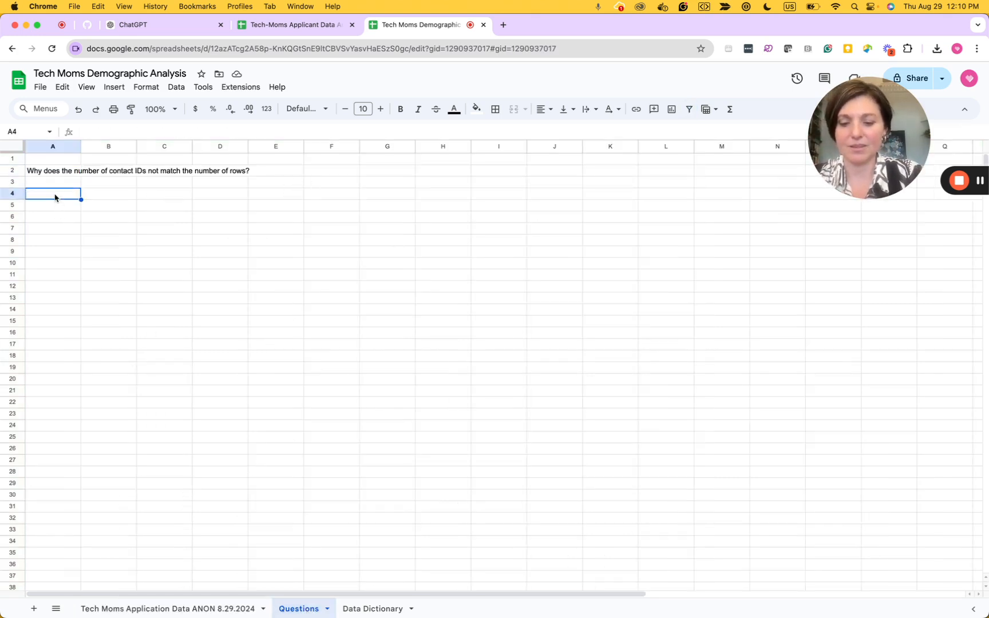
pyautogui.write('Note')
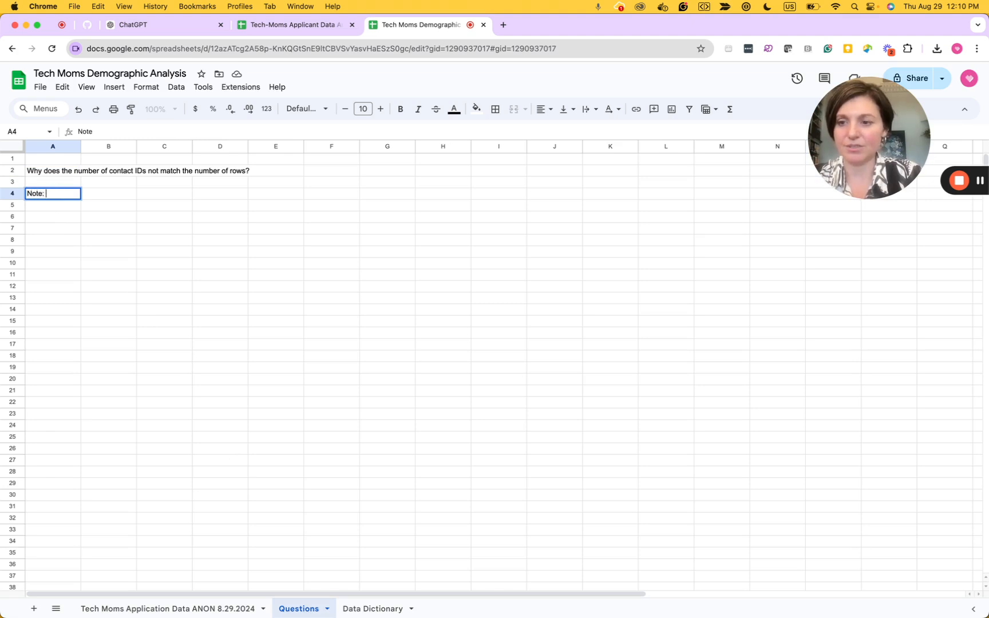
pyautogui.write(': there is som')
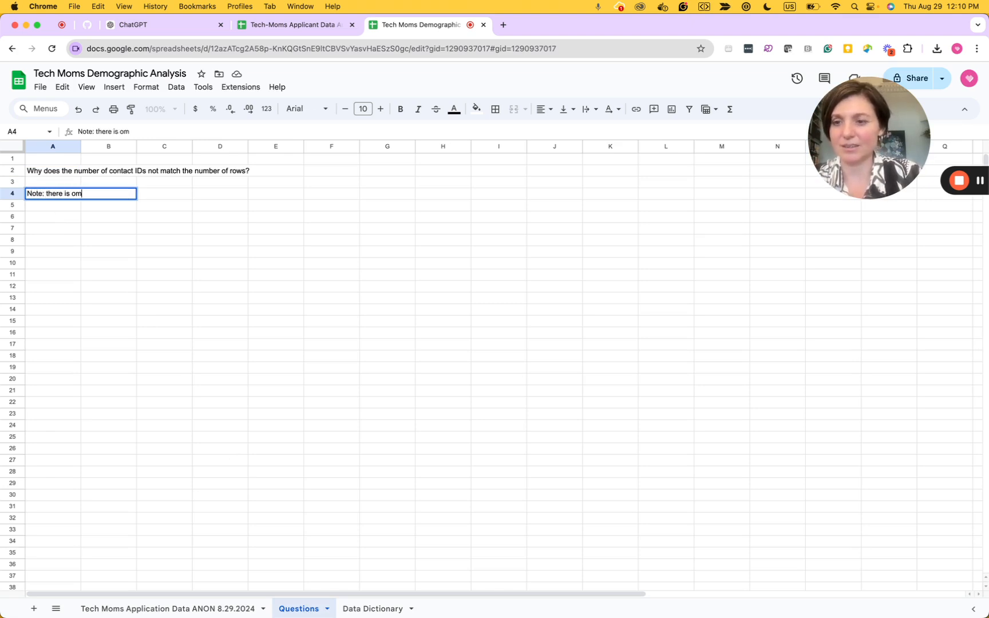
pyautogui.write('e missi')
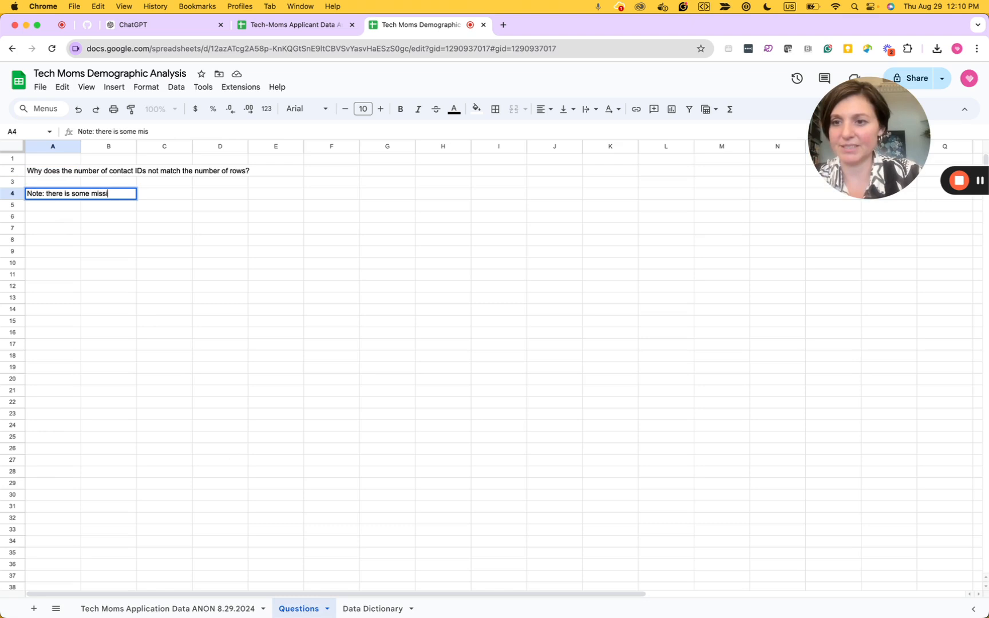
pyautogui.write('ng data in employeme')
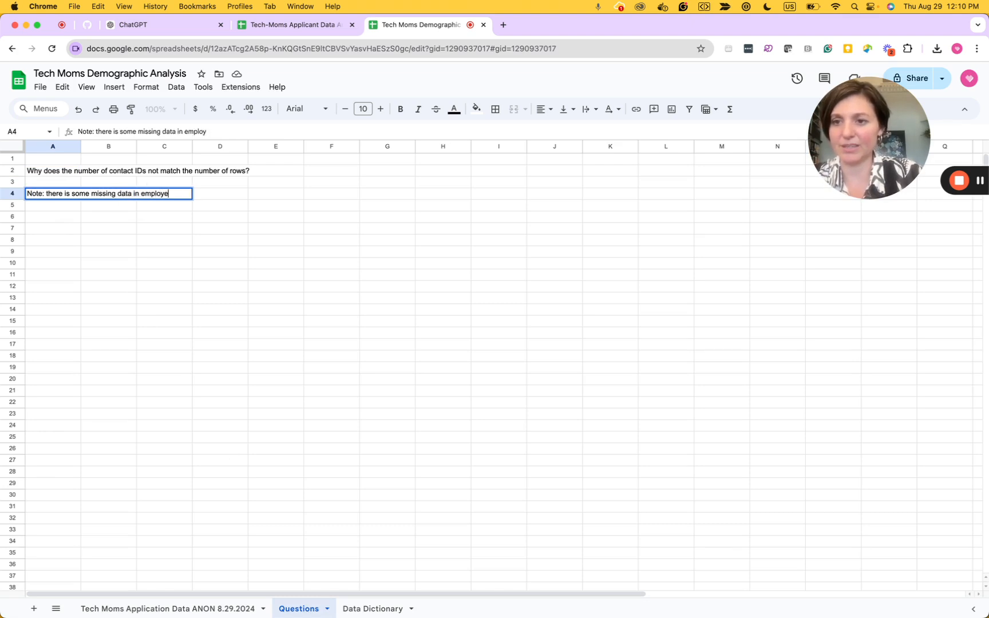
pyautogui.press('BackSpace')
pyautogui.press('BackSpace')
pyautogui.press('BackSpace')
pyautogui.write('ment status and salary range')
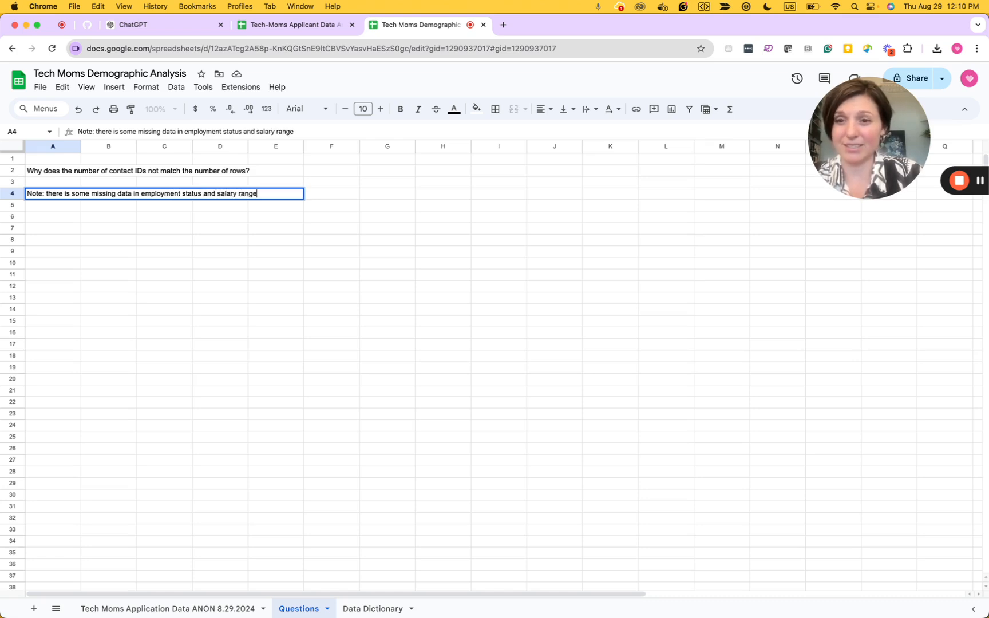
pyautogui.write('? Thought')
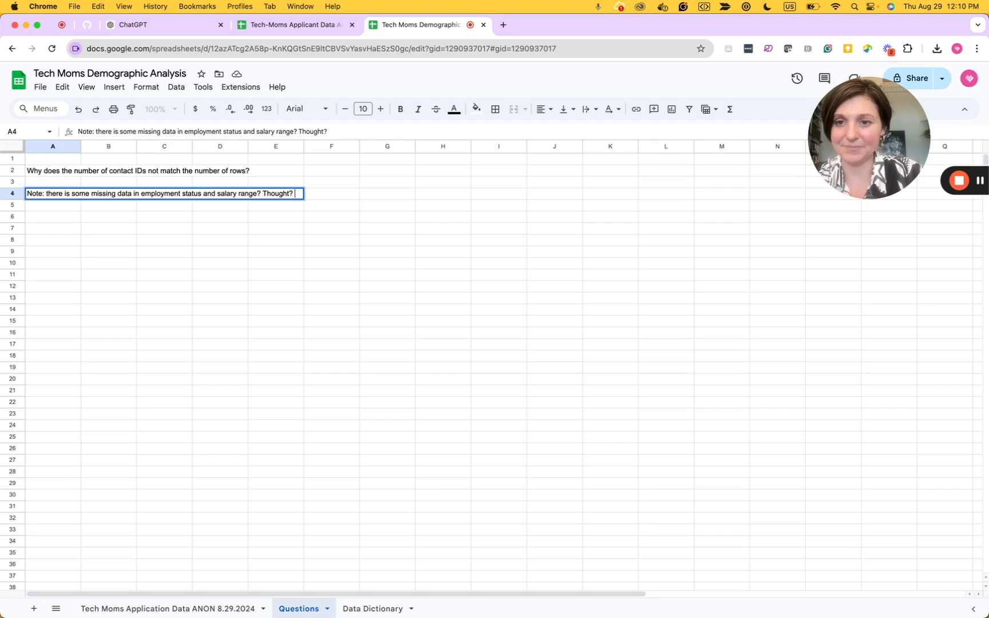
pyautogui.press('Tab')
pyautogui.press('Left')
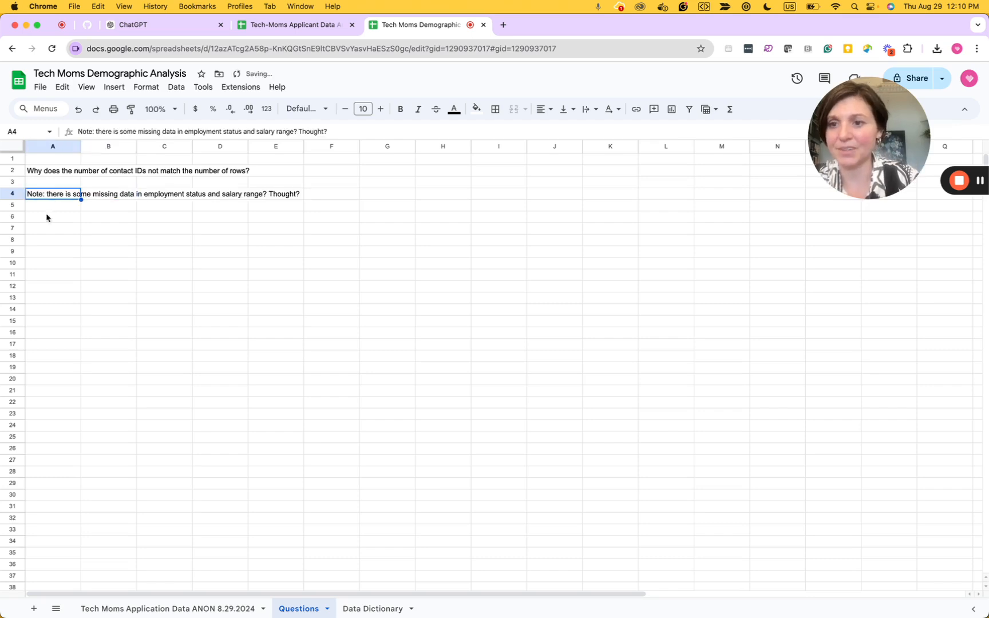
# Return to the application data sheet and review the full list of Cohort filter values without changing the filter
pyautogui.click(155, 608)
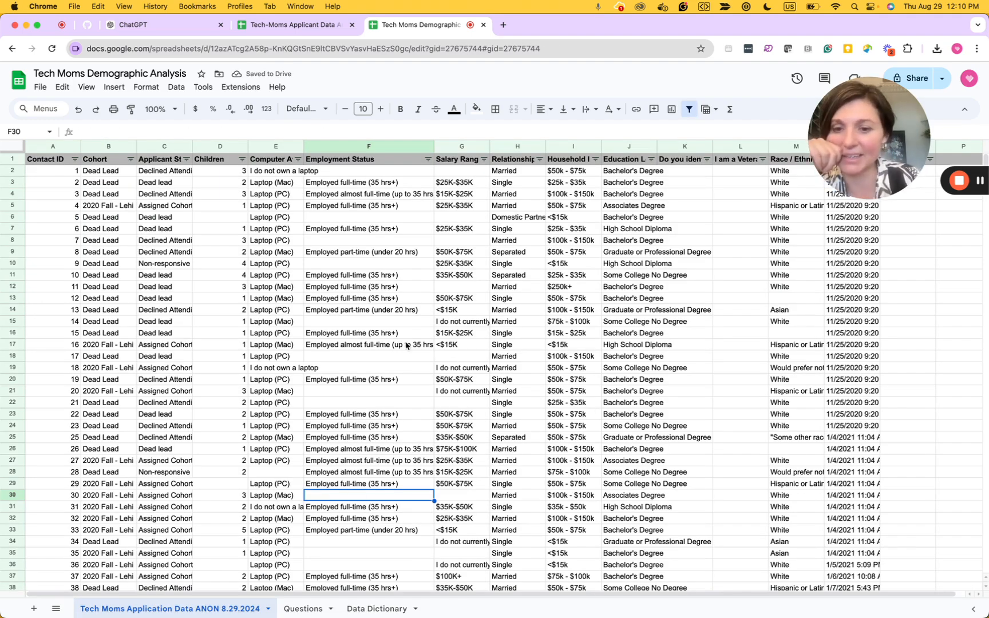
pyautogui.click(348, 323)
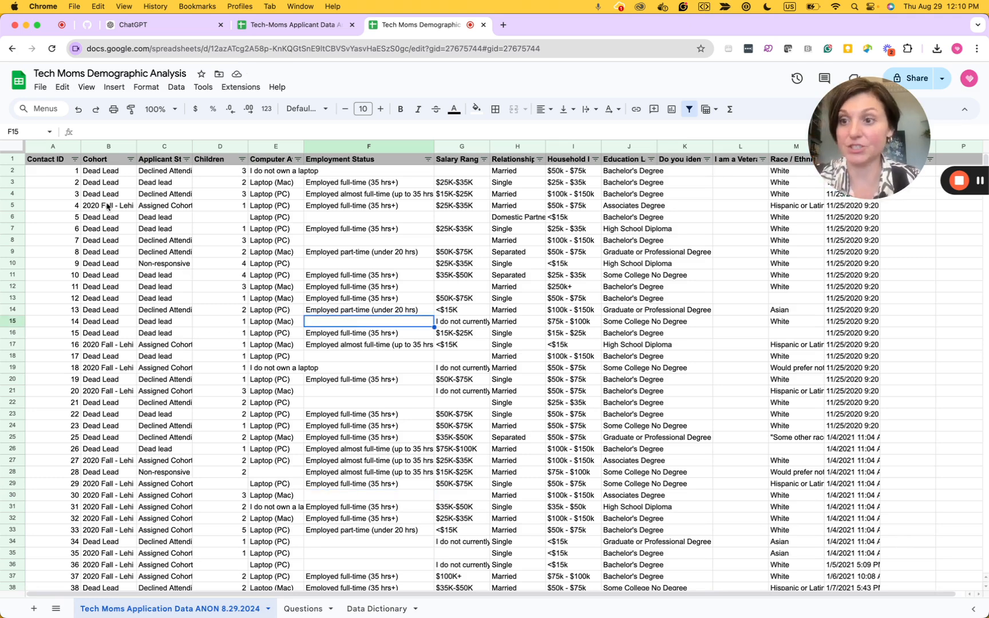
pyautogui.click(12, 158)
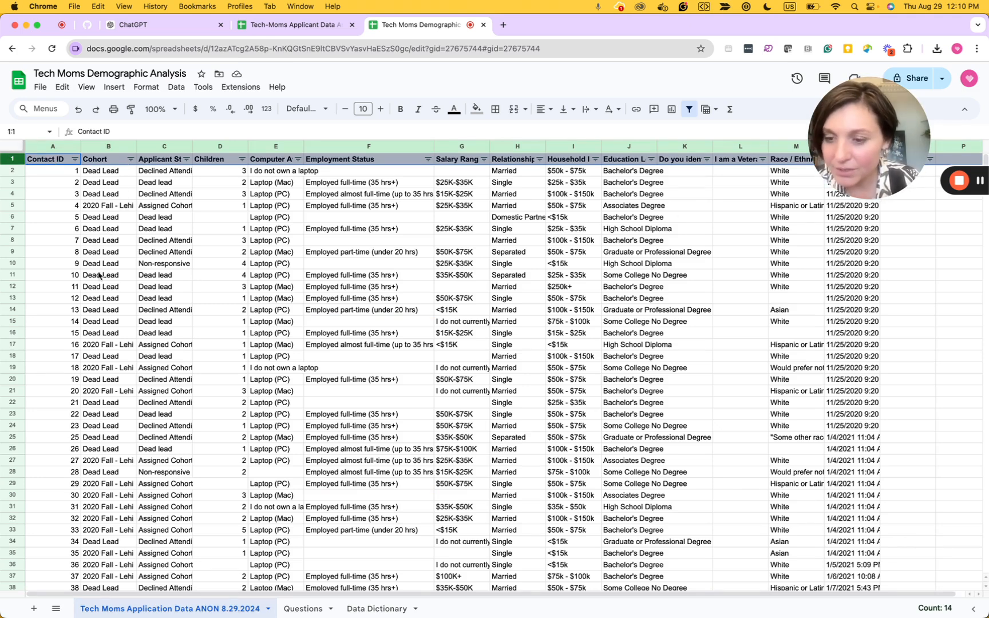
pyautogui.click(131, 159)
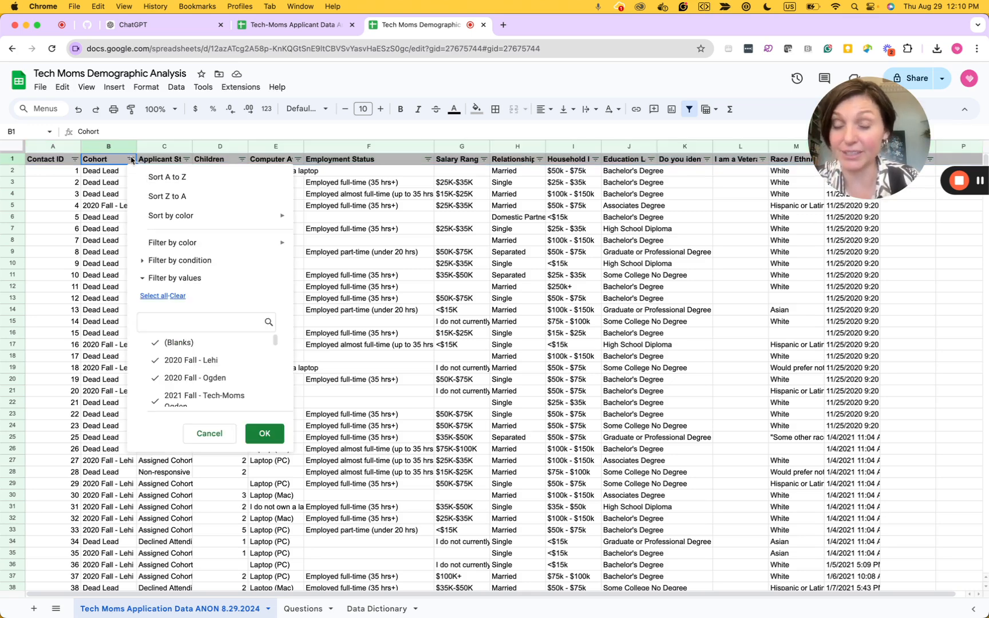
pyautogui.scroll(-2, 212, 367)
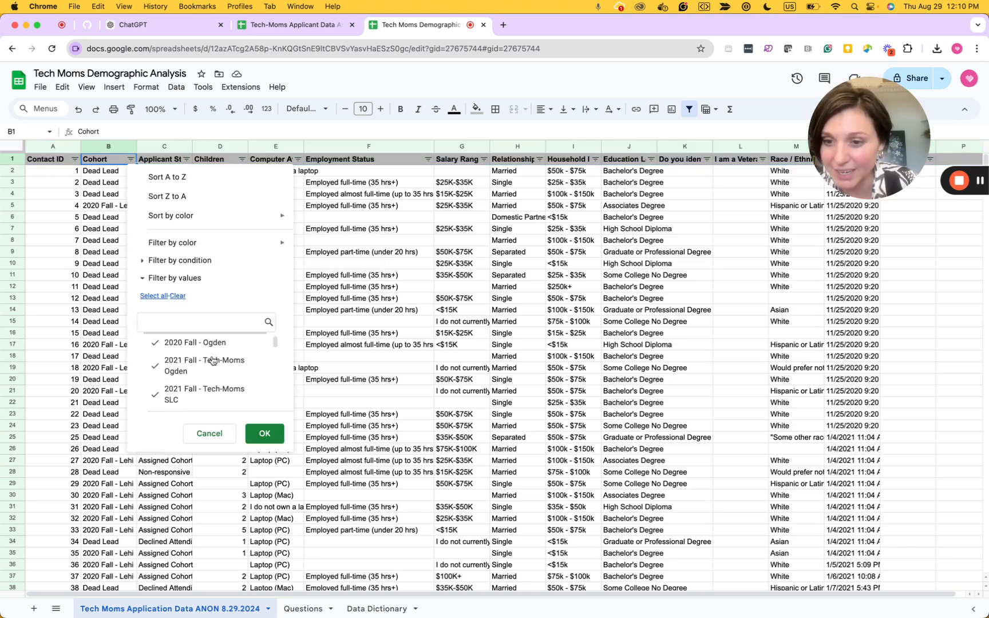
pyautogui.scroll(-4, 222, 373)
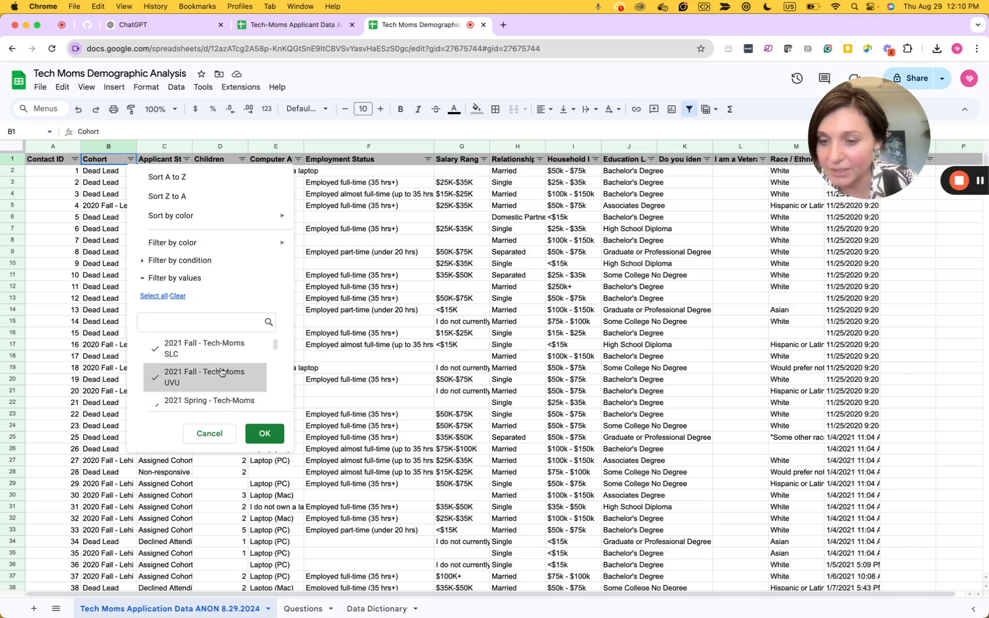
pyautogui.scroll(-4, 222, 372)
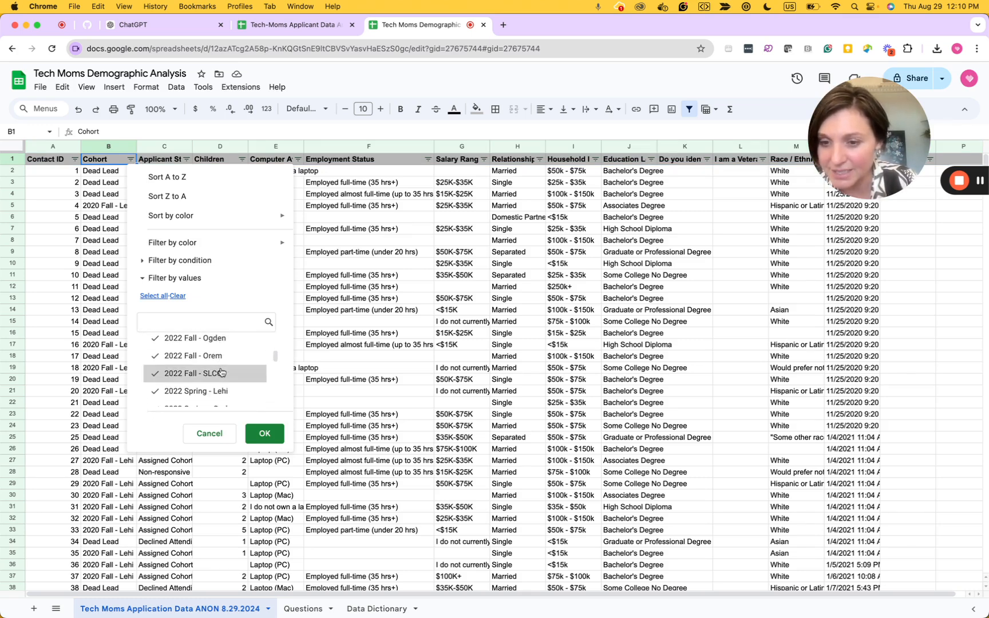
pyautogui.scroll(-5, 200, 392)
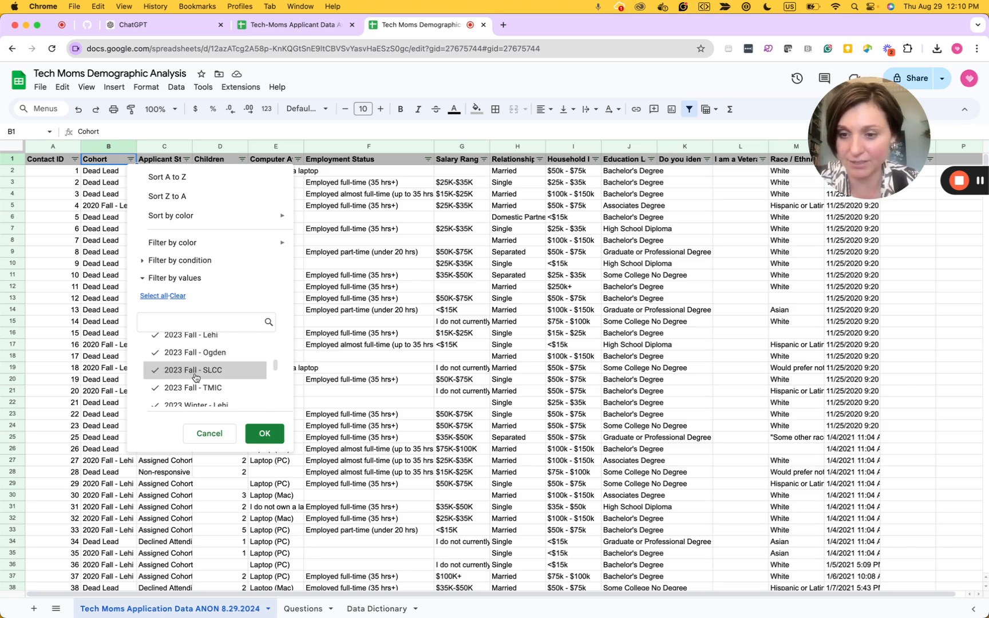
pyautogui.scroll(-5, 195, 377)
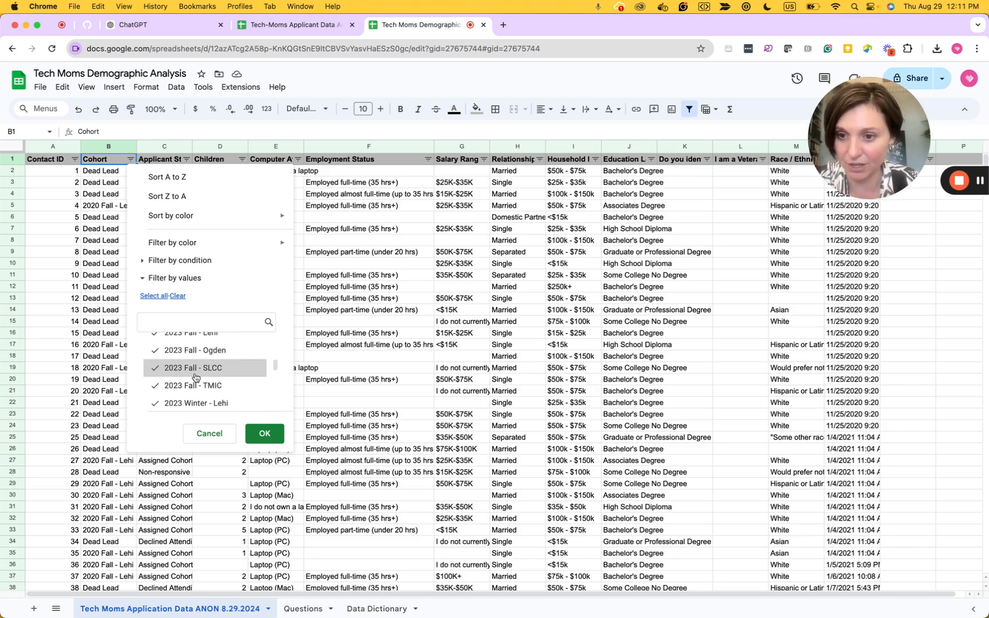
pyautogui.scroll(-10, 195, 377)
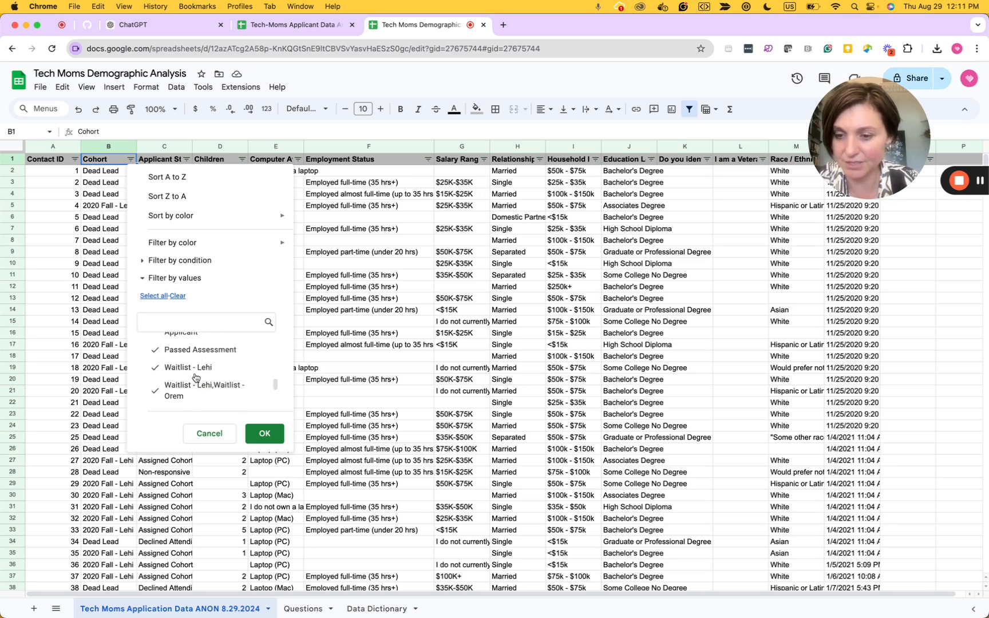
pyautogui.scroll(-5, 199, 366)
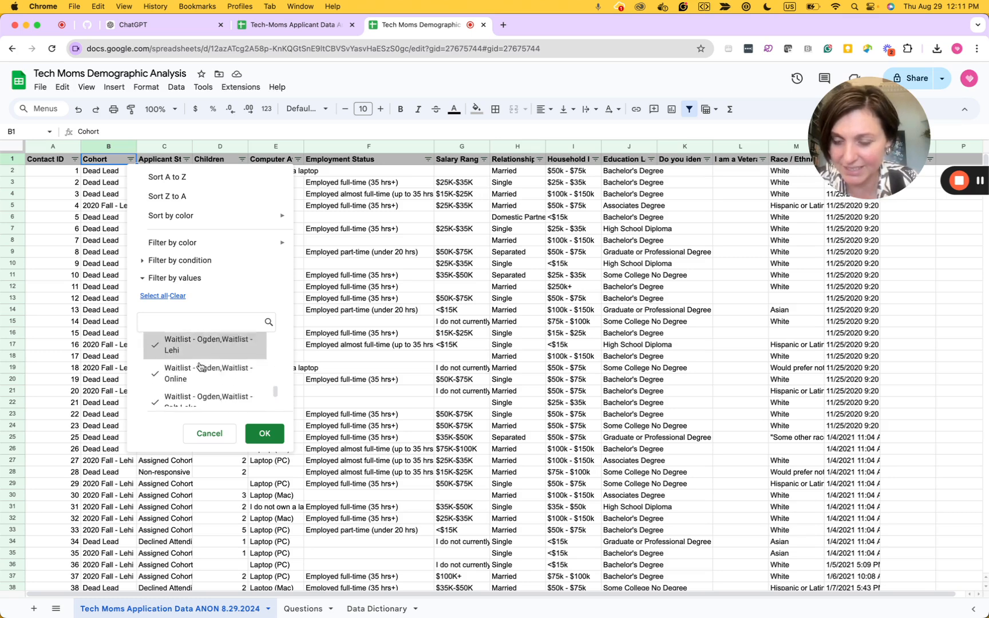
pyautogui.click(259, 433)
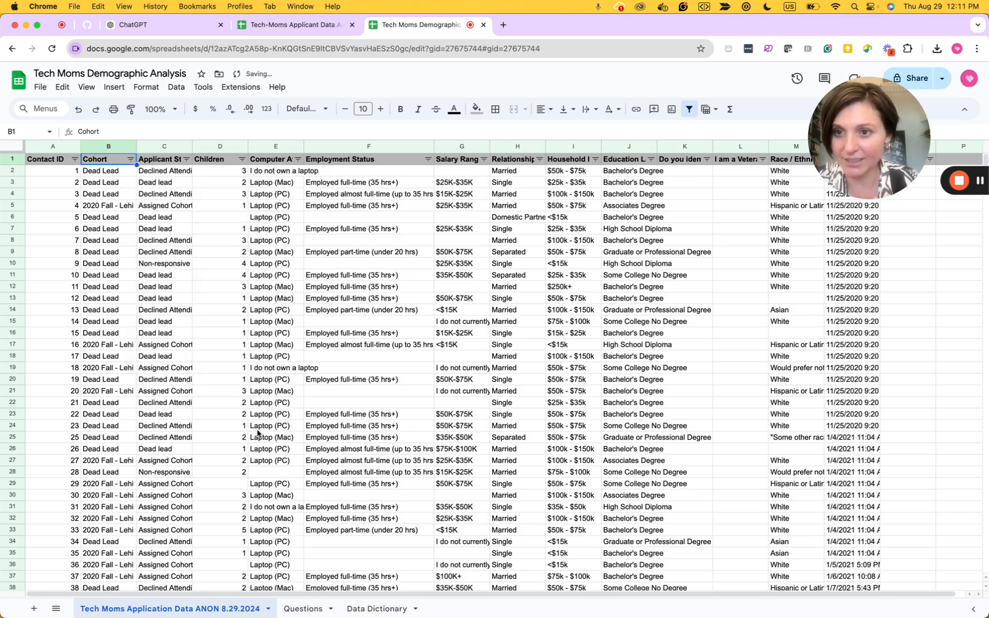
# Review the filter values available for the Applicant Status column, keeping all of them selected
pyautogui.click(186, 160)
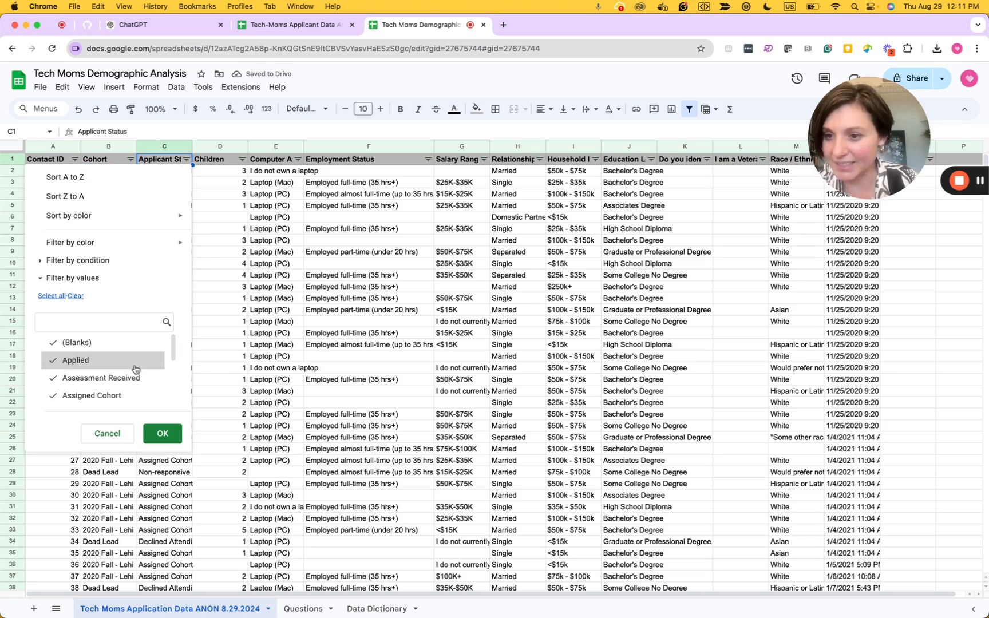
pyautogui.scroll(-2, 120, 388)
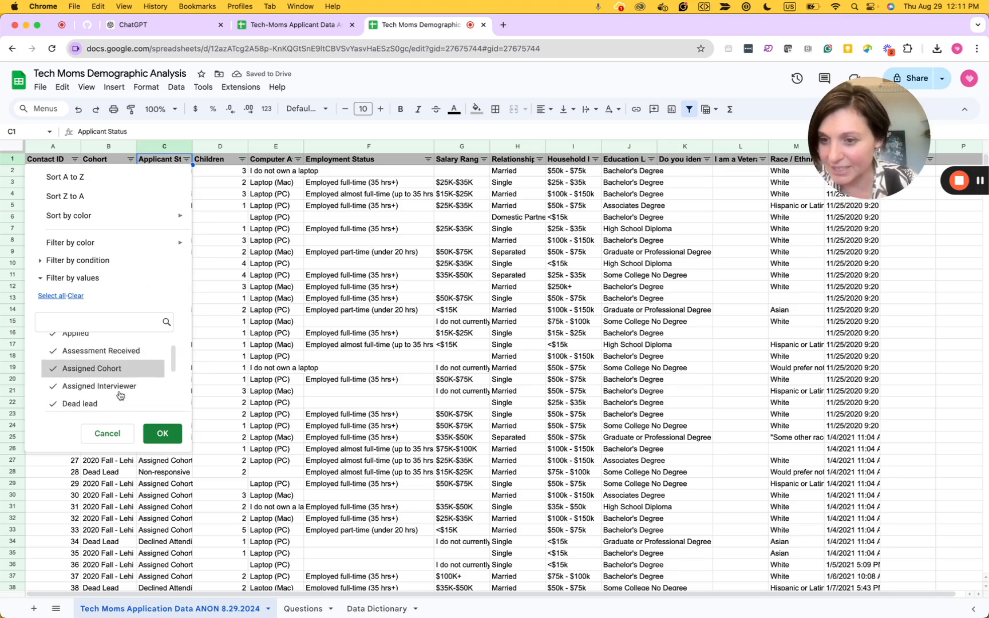
pyautogui.scroll(-5, 120, 394)
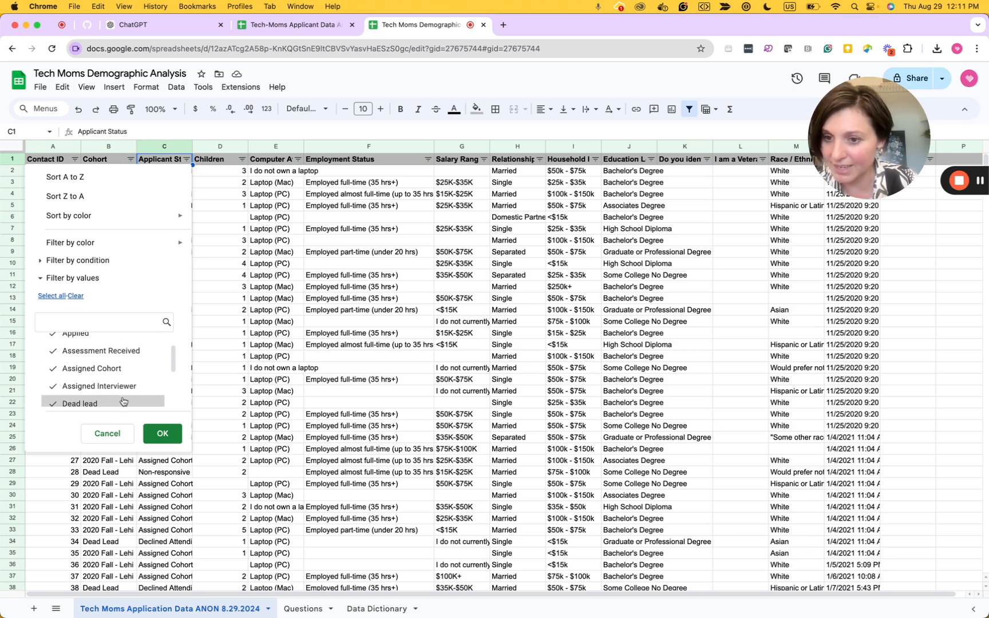
pyautogui.click(164, 439)
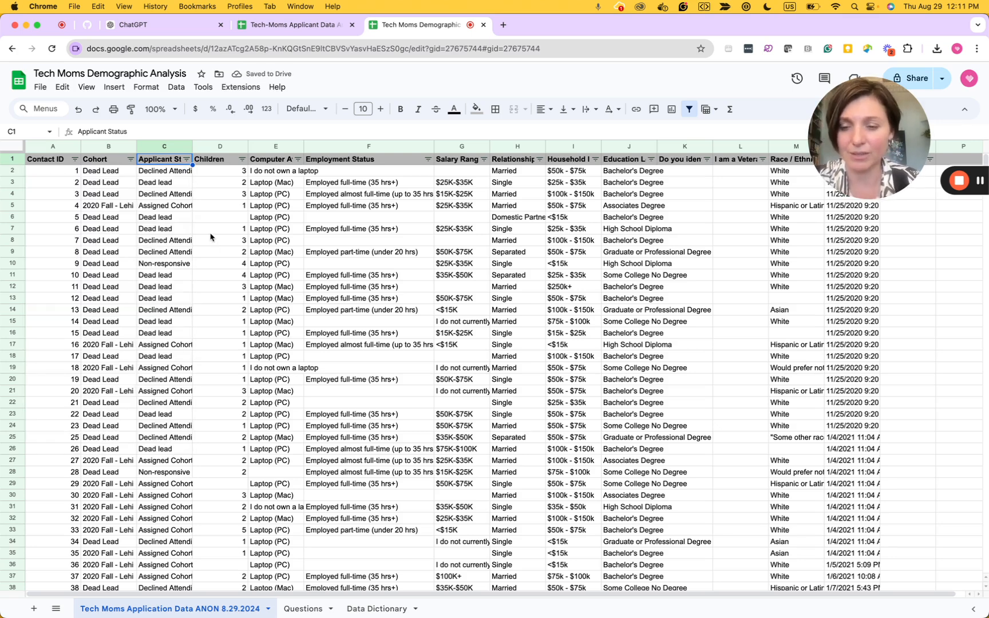
# Check the filter values of the Computer Availability column and widen the column slightly to show more of its header
pyautogui.click(298, 159)
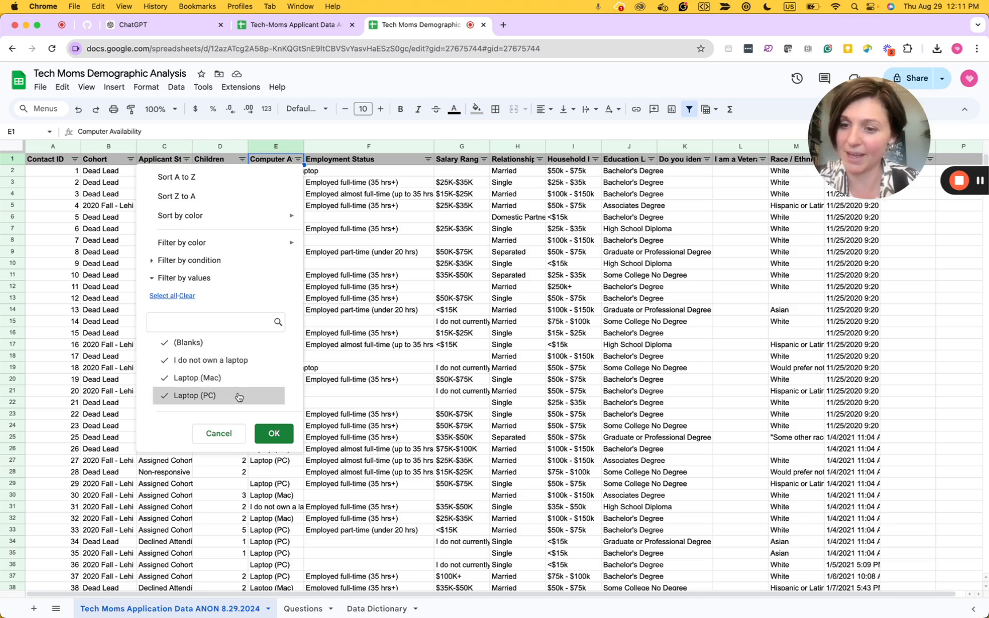
pyautogui.click(275, 433)
pyautogui.moveTo(305, 150); pyautogui.dragTo(323, 147)
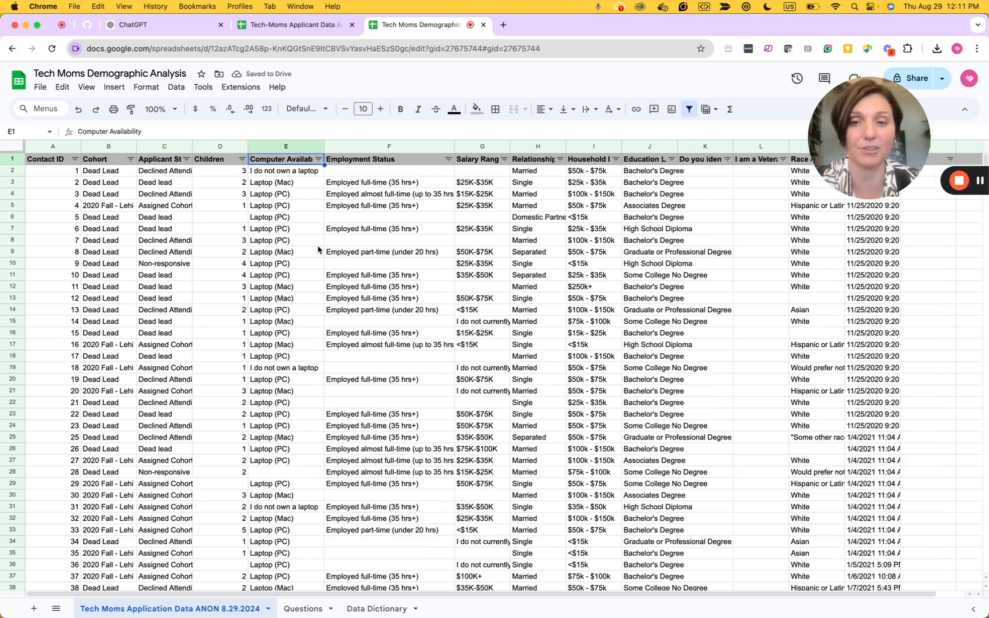
# Review the filter values of the Employment Status column through the end of the list, leaving the filter as it is
pyautogui.click(448, 160)
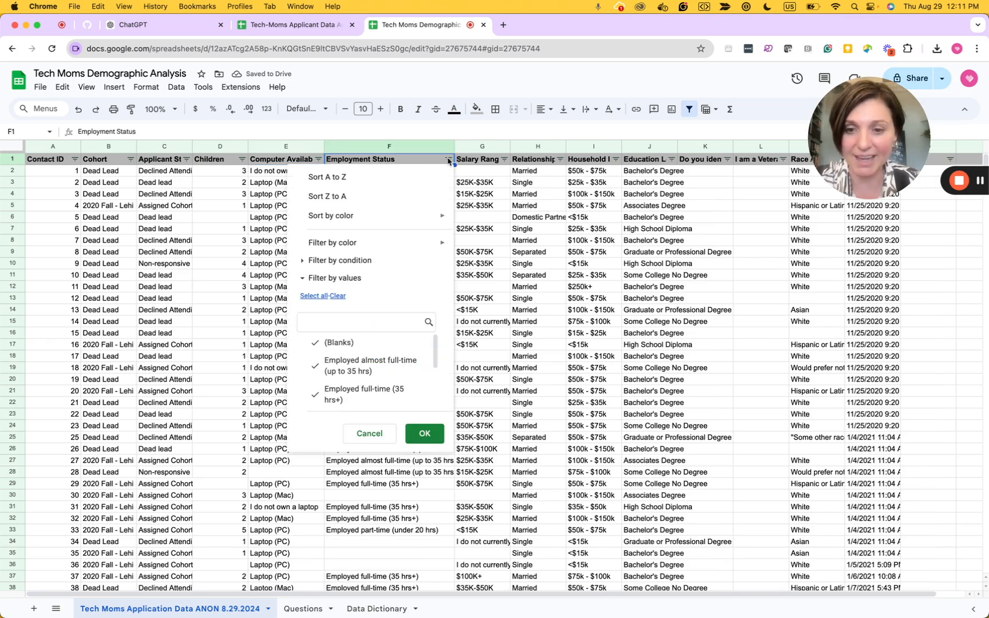
pyautogui.scroll(-5, 367, 369)
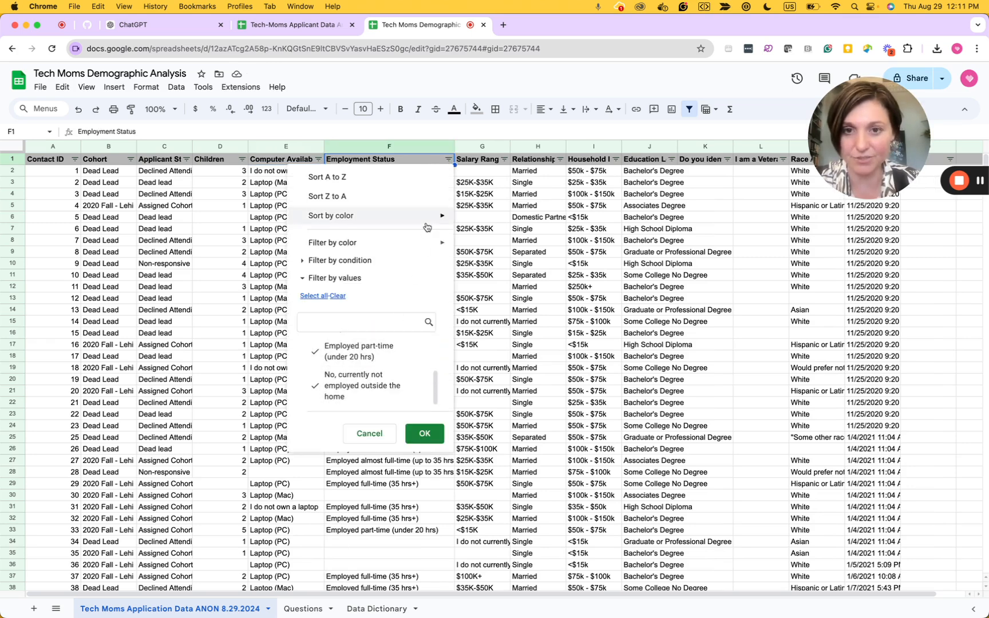
pyautogui.click(491, 291)
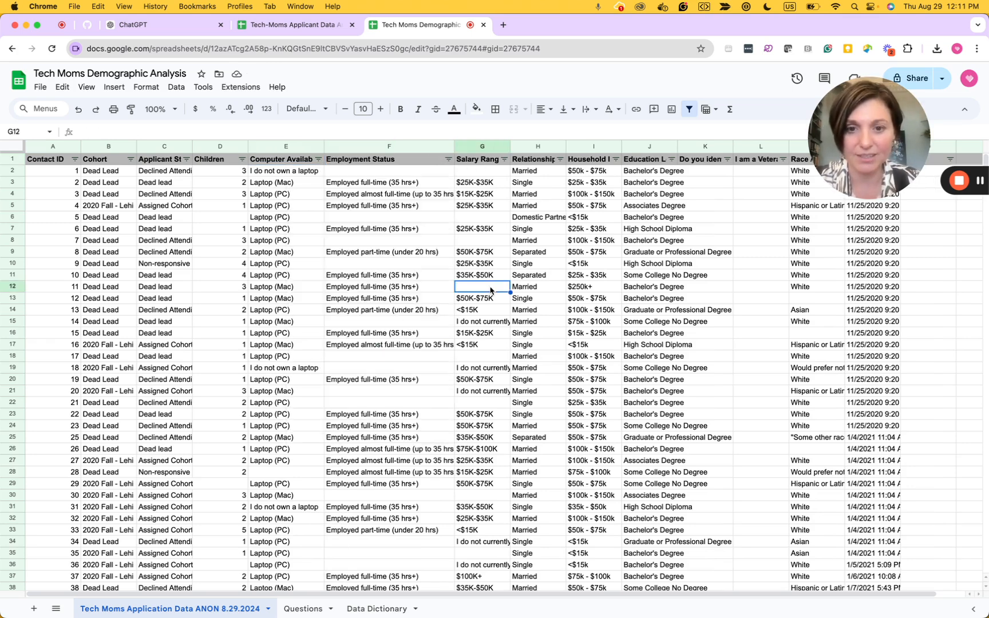
# Widen the Education Level column so its full header and values fit
pyautogui.hscroll(1, 529, 320)
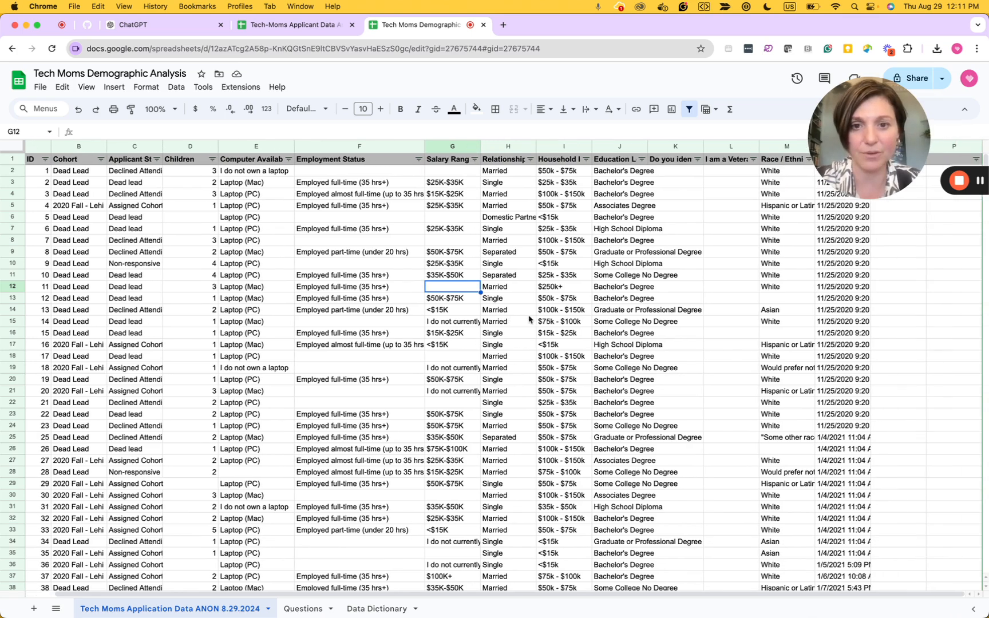
pyautogui.click(560, 164)
pyautogui.press('Right')
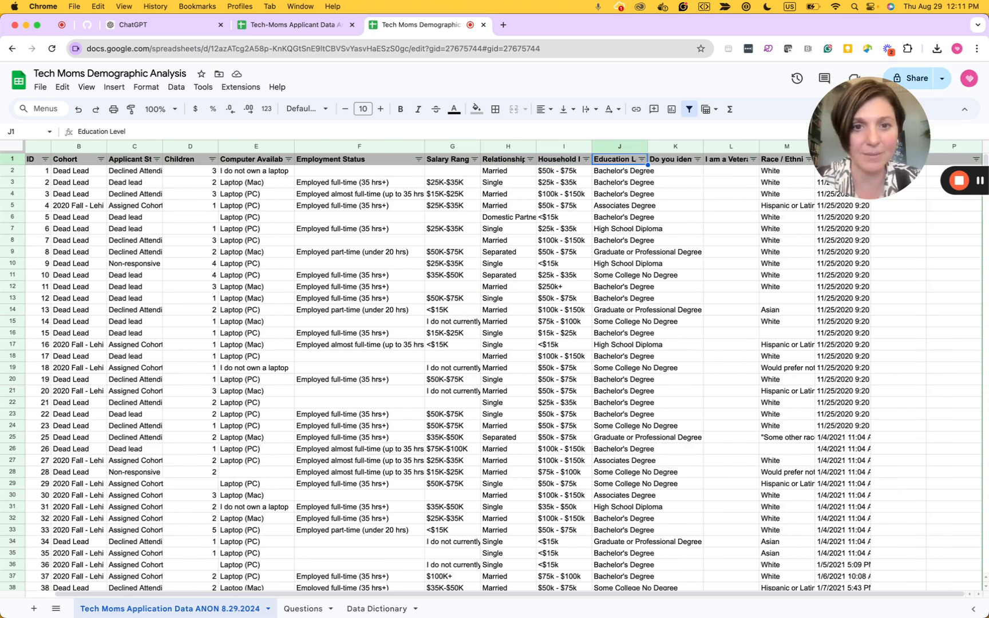
pyautogui.moveTo(648, 147); pyautogui.dragTo(688, 147)
# Review the full header names from the LGBTQI question through Race / Ethnicity, then check the first Create Date values
pyautogui.hscroll(2, 669, 217)
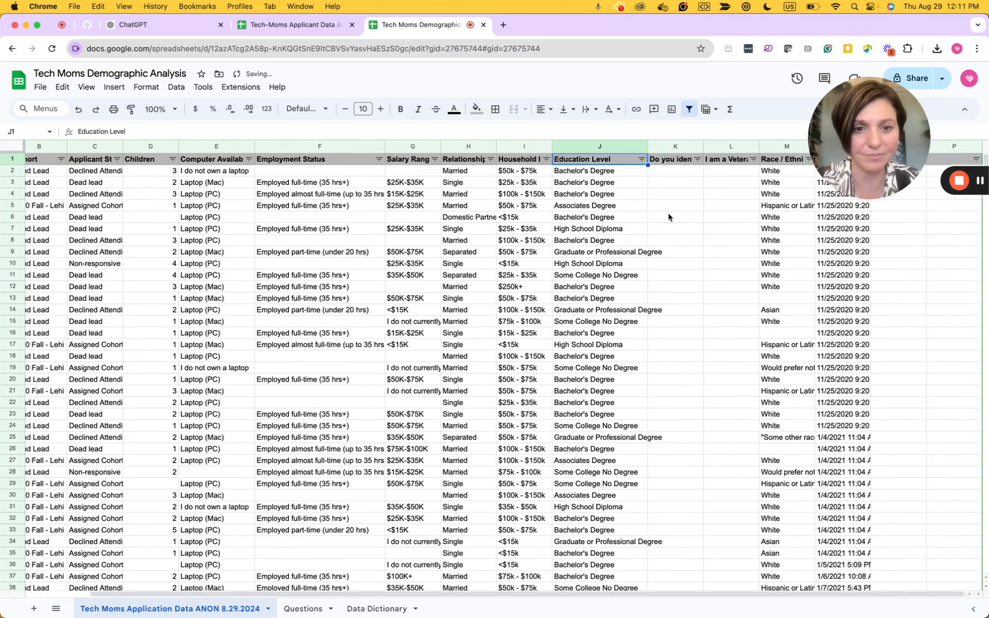
pyautogui.click(670, 160)
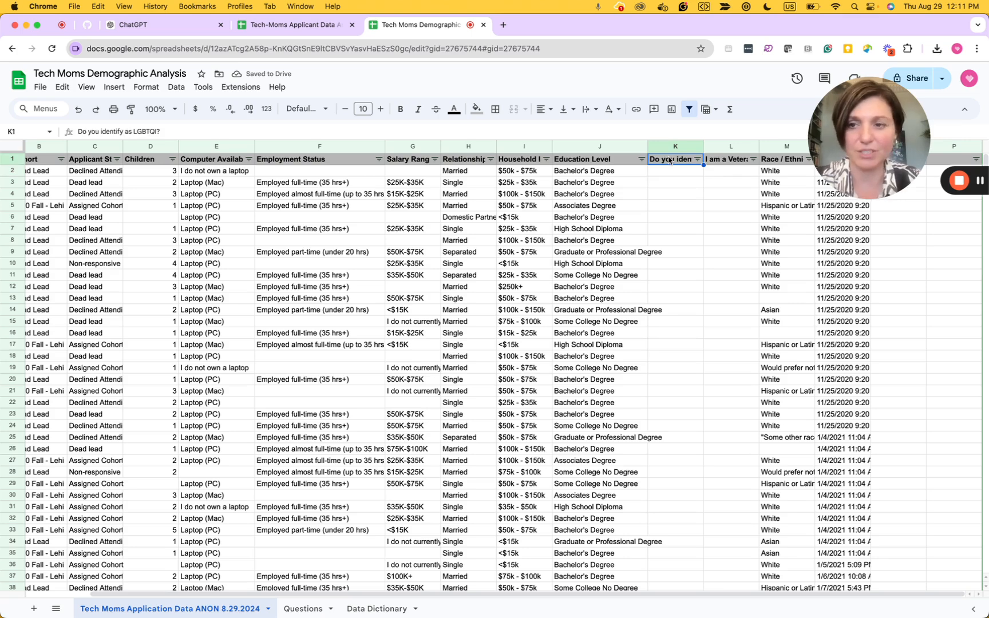
pyautogui.press('Right')
pyautogui.press('Right')
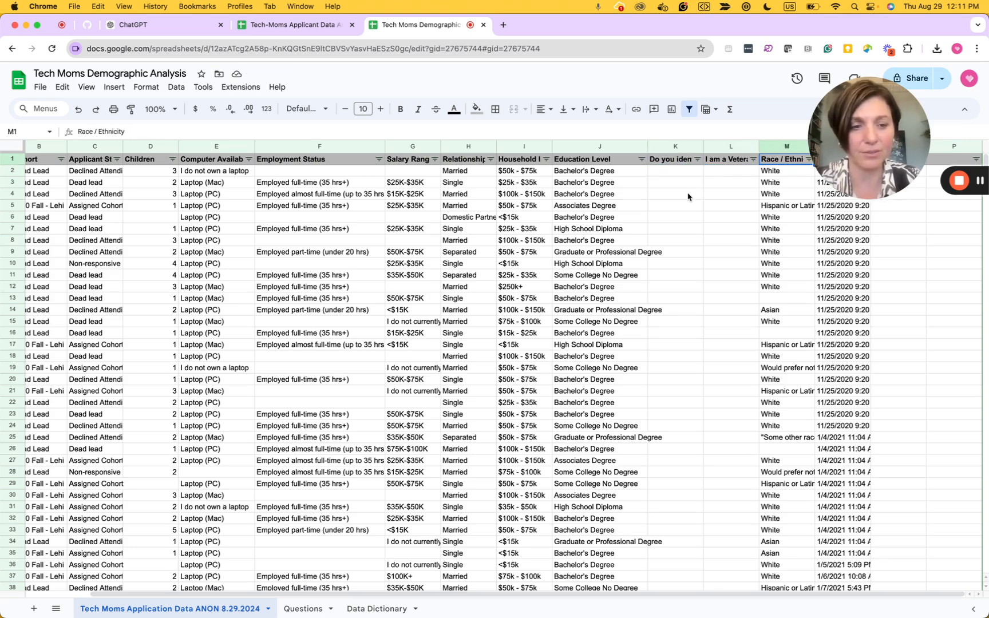
pyautogui.moveTo(882, 100); pyautogui.dragTo(863, 514)
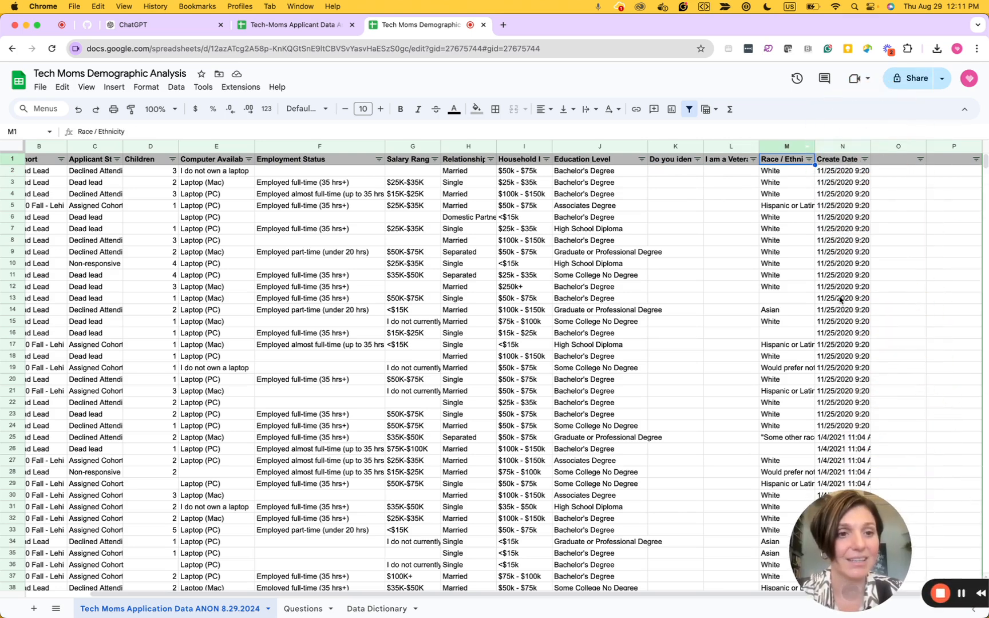
pyautogui.click(840, 160)
pyautogui.click(838, 172)
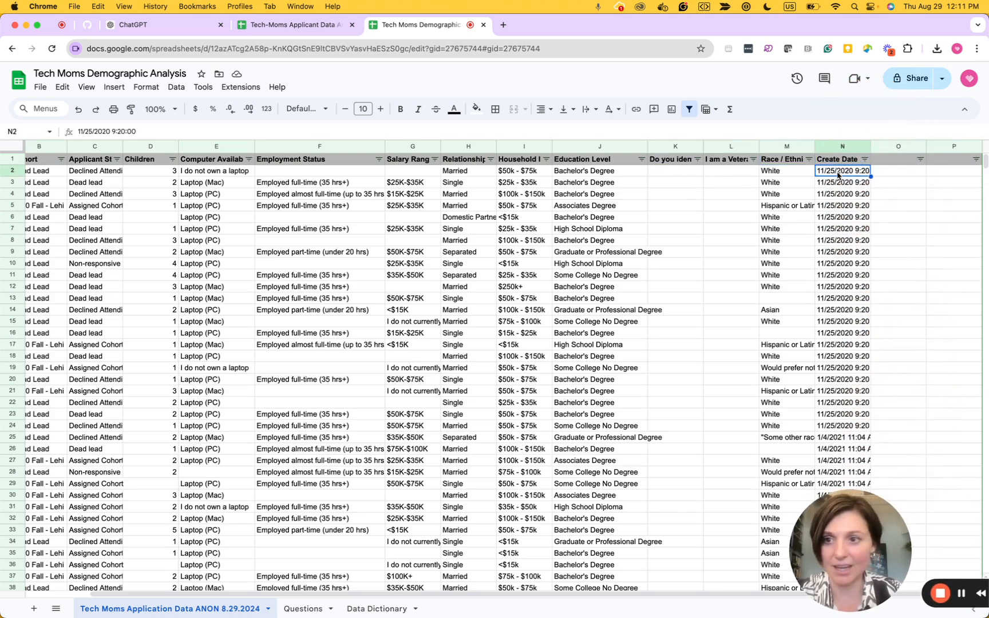
pyautogui.press('Down')
pyautogui.press('Down')
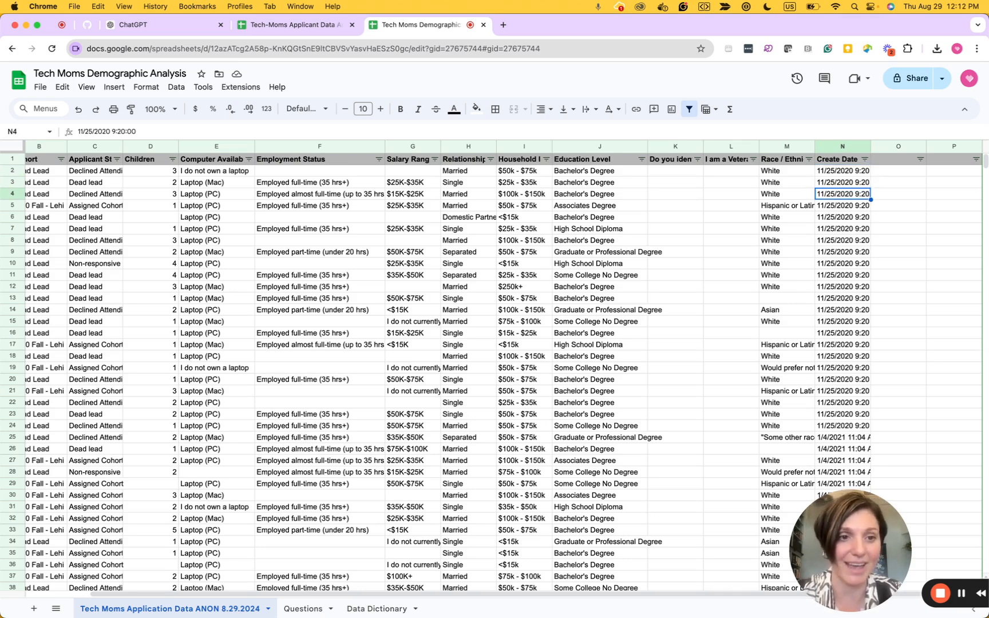
# Copy the application data's header row and paste it transposed into cell A1 of the Data Dictionary sheet
pyautogui.hscroll(-2, 342, 275)
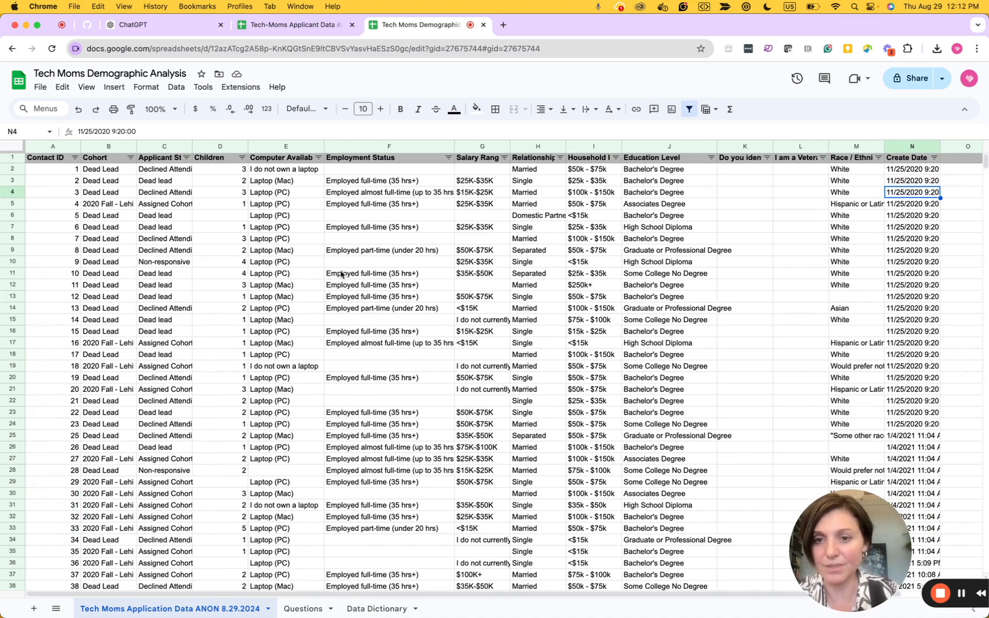
pyautogui.click(14, 158)
pyautogui.press('super+c')
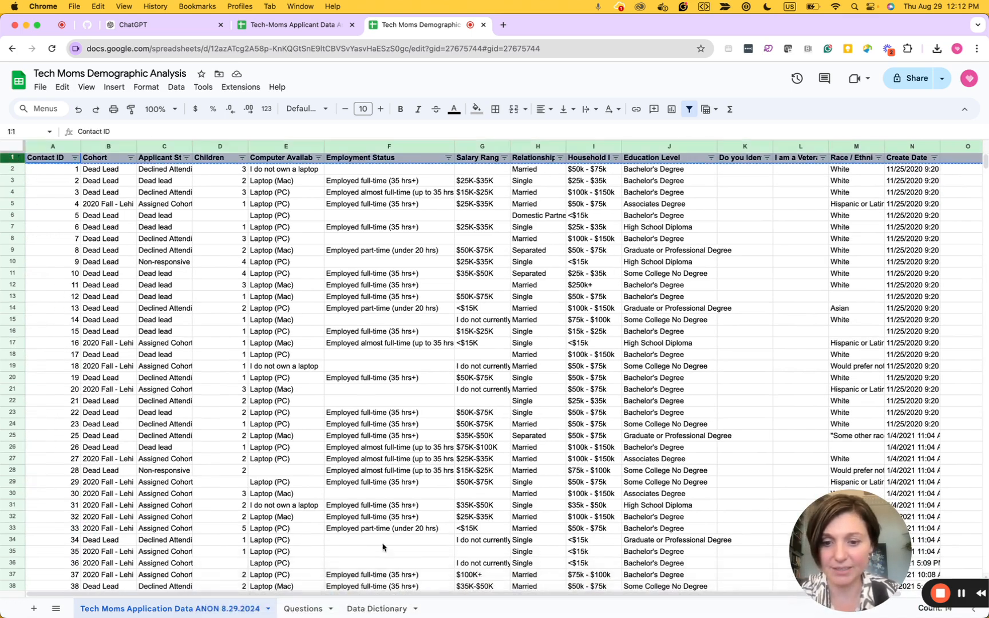
pyautogui.click(377, 609)
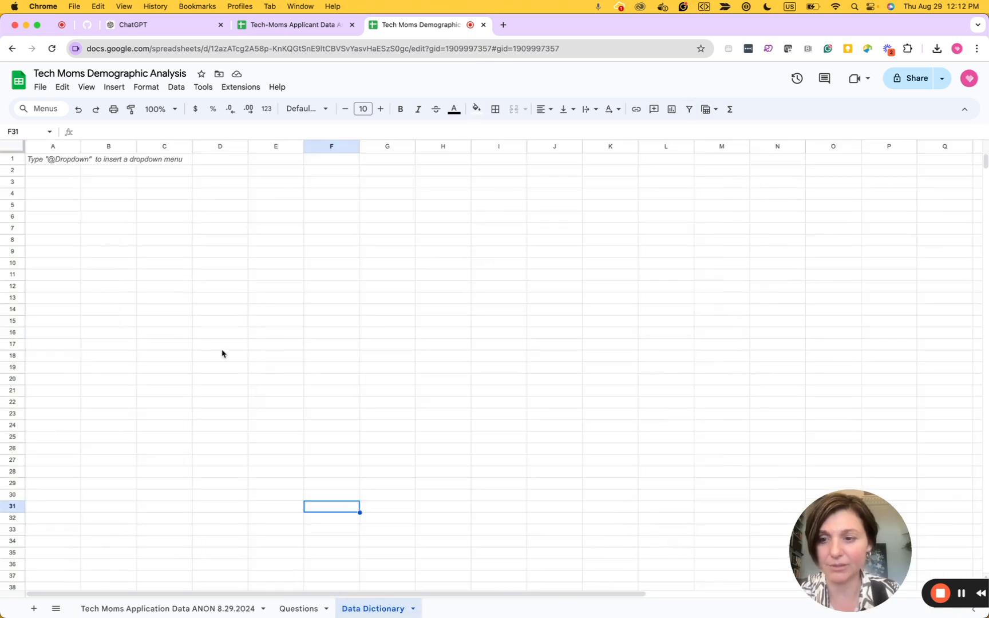
pyautogui.rightClick(41, 160)
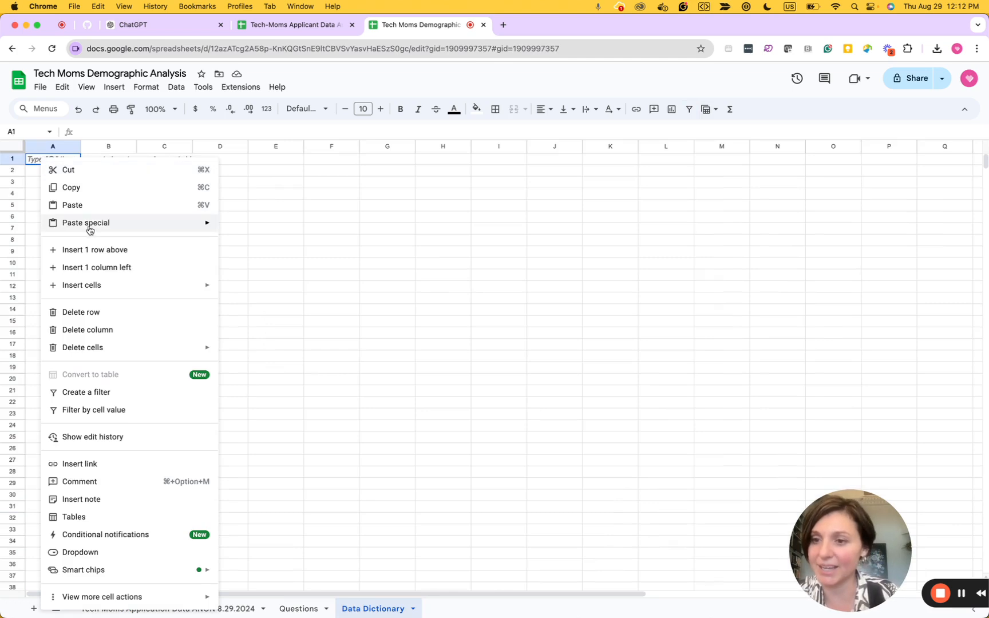
pyautogui.moveTo(88, 228)
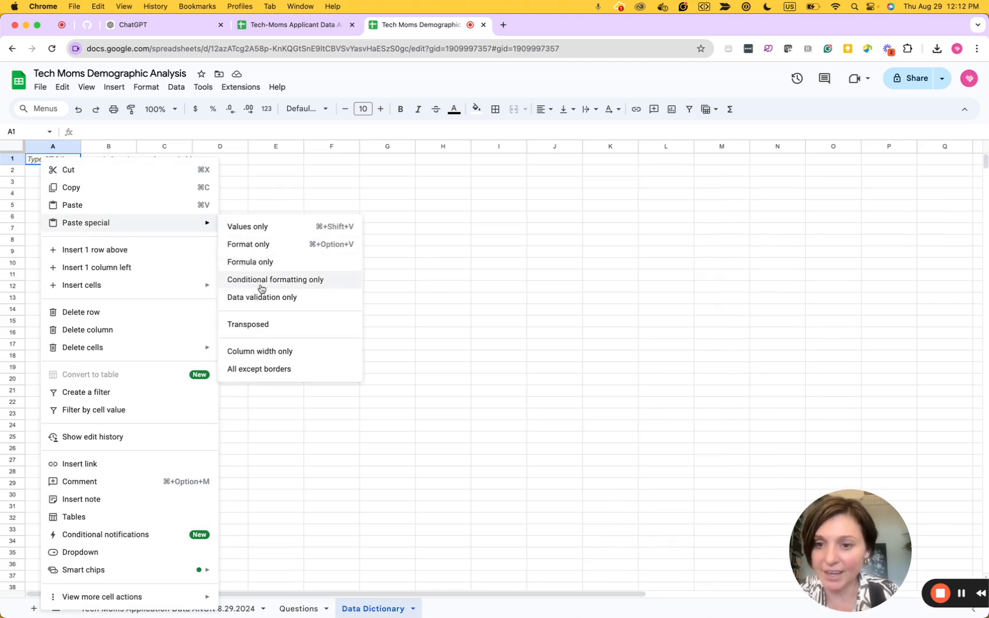
pyautogui.click(255, 325)
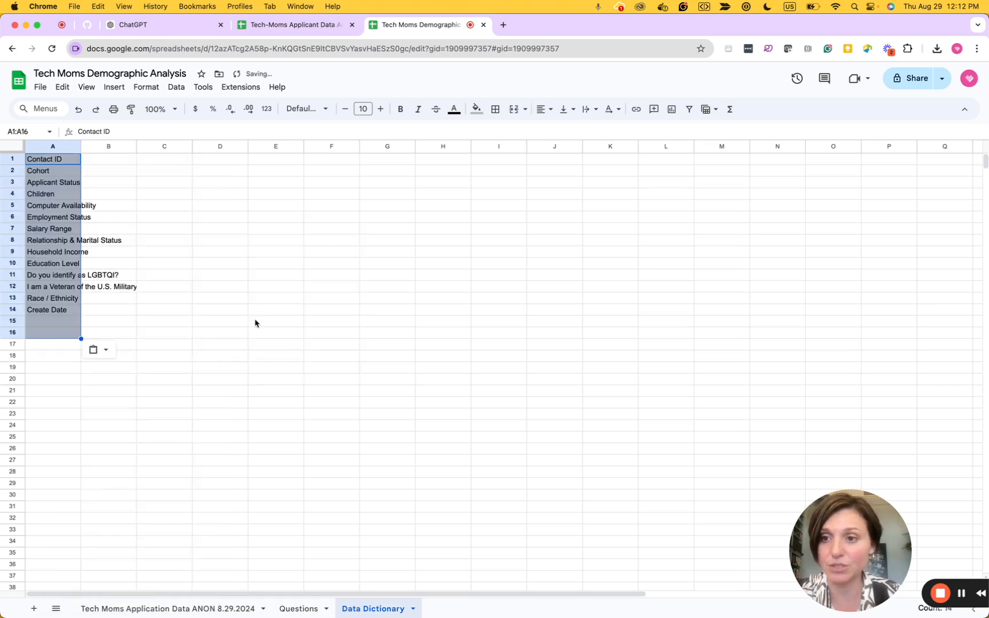
# Delete the blank shaded rows 15 and 16 and widen column A to fit the longest field name
pyautogui.moveTo(78, 153); pyautogui.dragTo(110, 148)
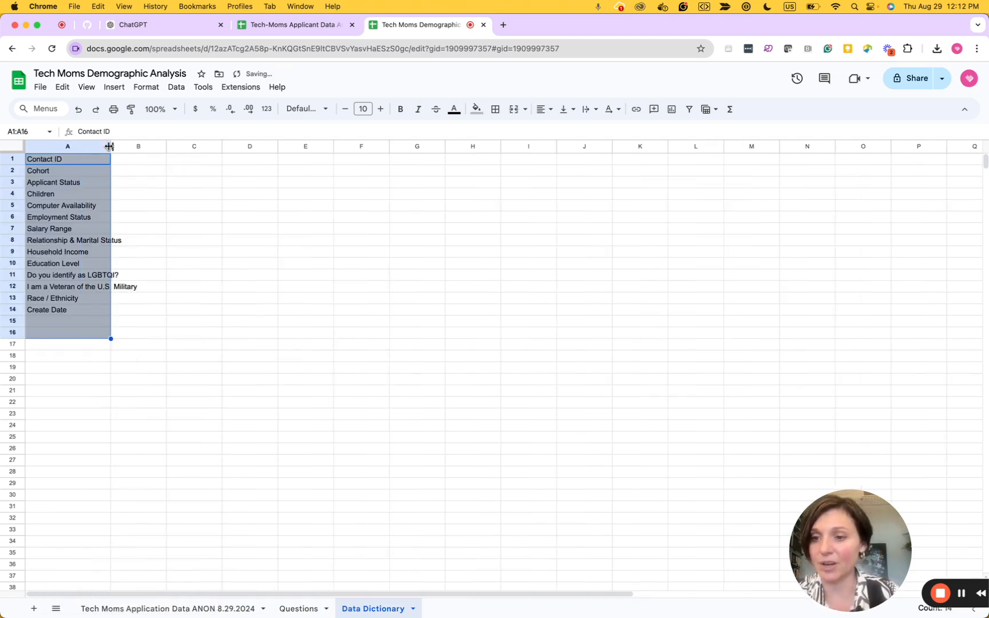
pyautogui.click(40, 331)
pyautogui.moveTo(15, 320); pyautogui.dragTo(16, 338)
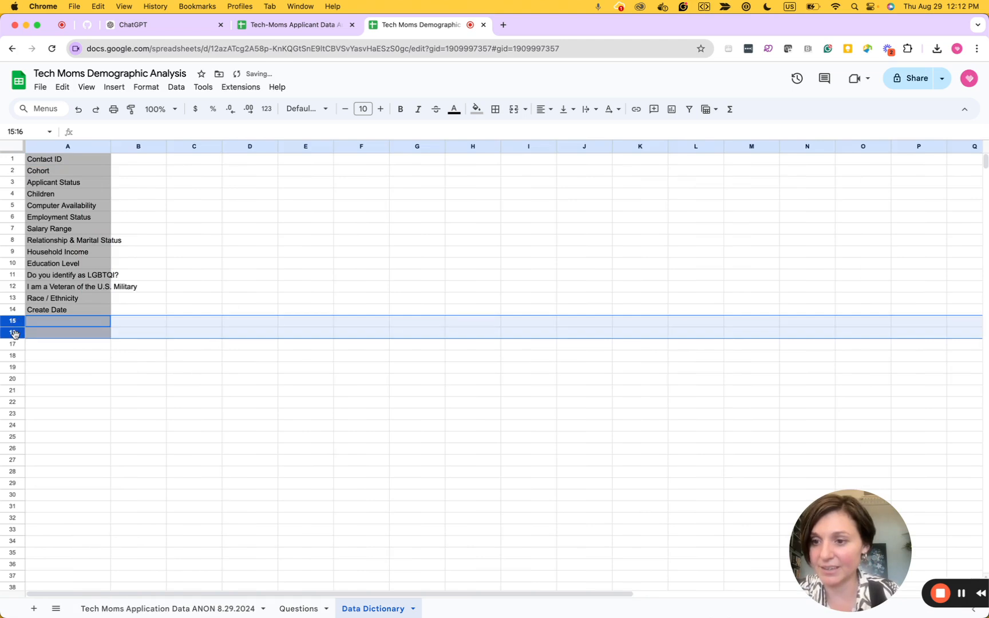
pyautogui.rightClick(15, 338)
pyautogui.click(54, 454)
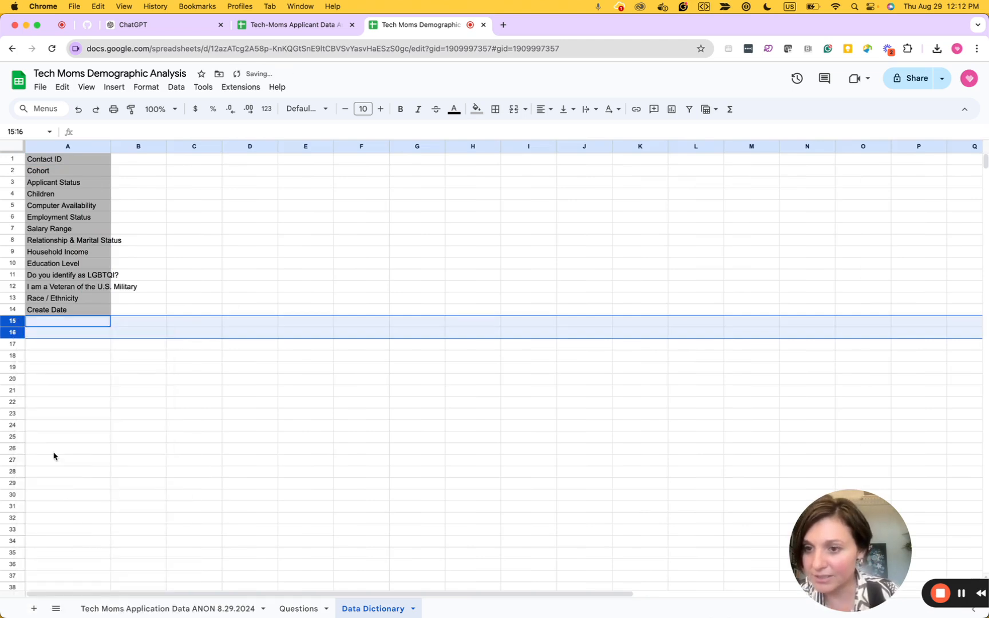
pyautogui.click(97, 412)
pyautogui.moveTo(111, 147); pyautogui.dragTo(142, 148)
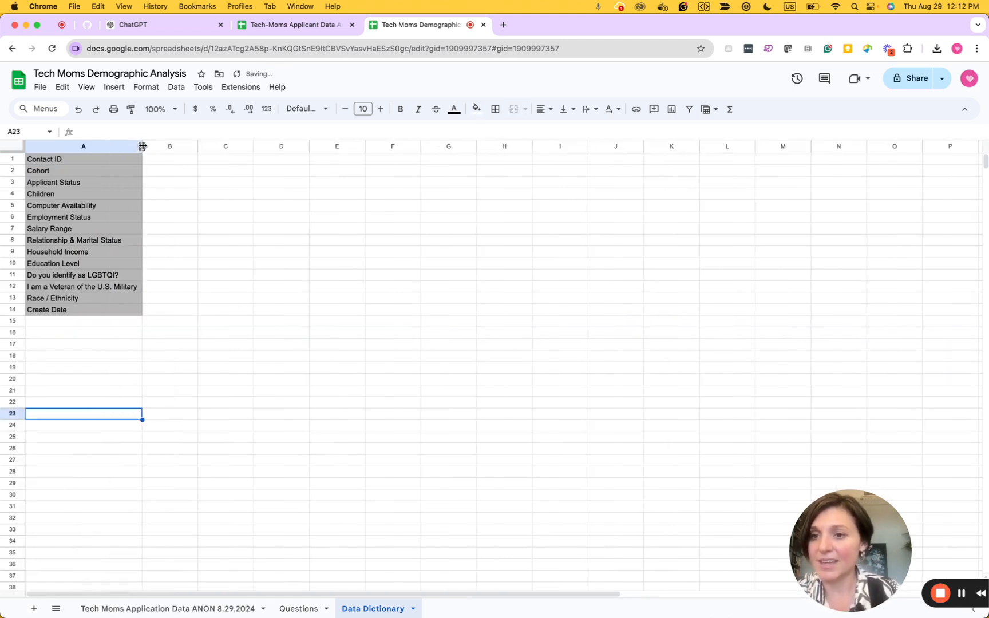
# Enter "Unique Idenifier" in cell B1 as the description of Contact ID
pyautogui.click(164, 162)
pyautogui.write('Uniqu')
pyautogui.write('e Ide n')
pyautogui.write('nify')
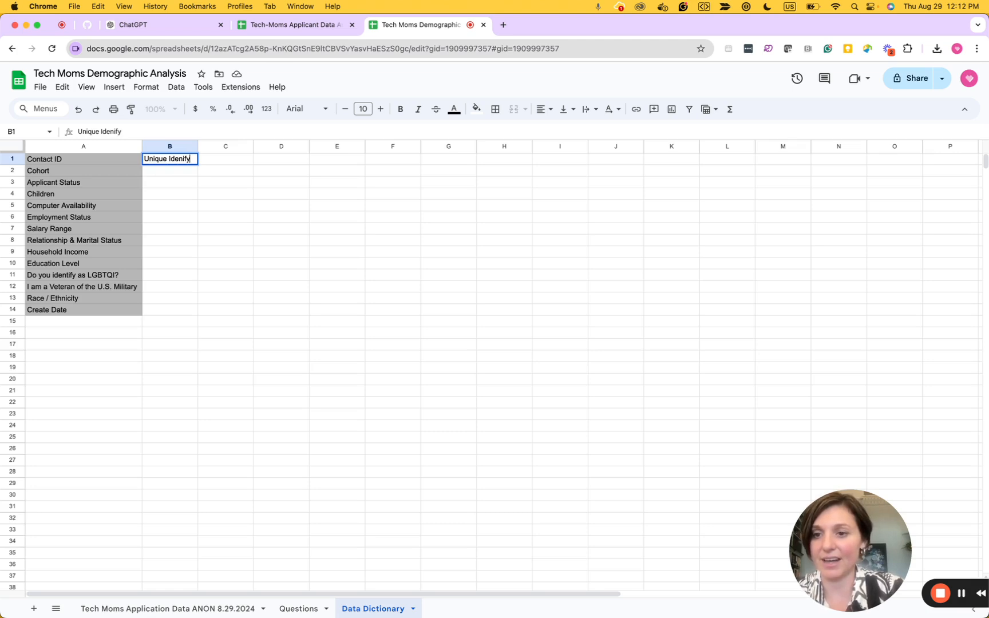
pyautogui.press('BackSpace')
pyautogui.write('y')
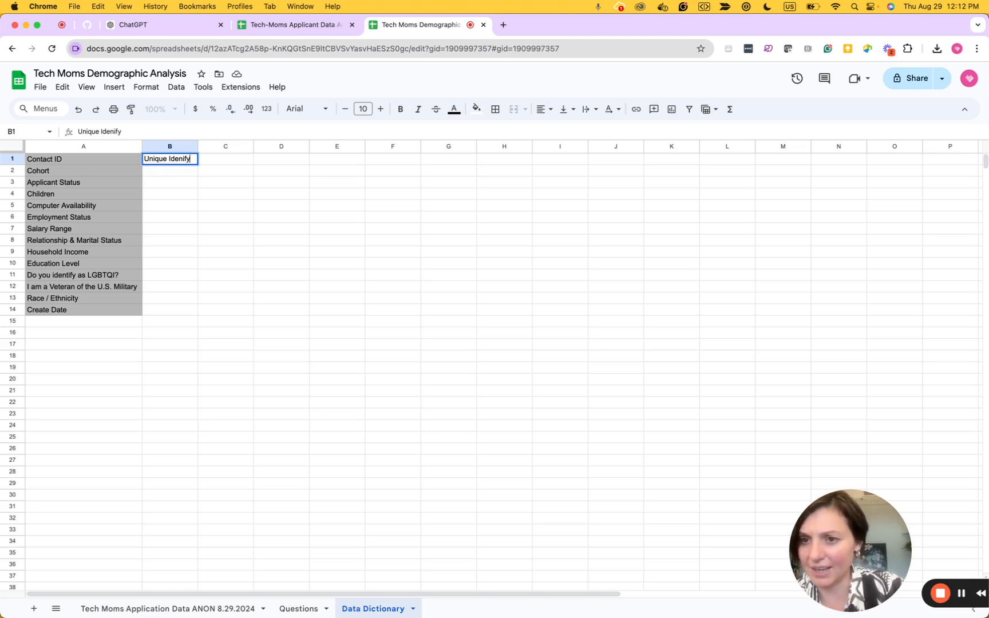
pyautogui.press('BackSpace')
pyautogui.write('ier')
pyautogui.press('Return')
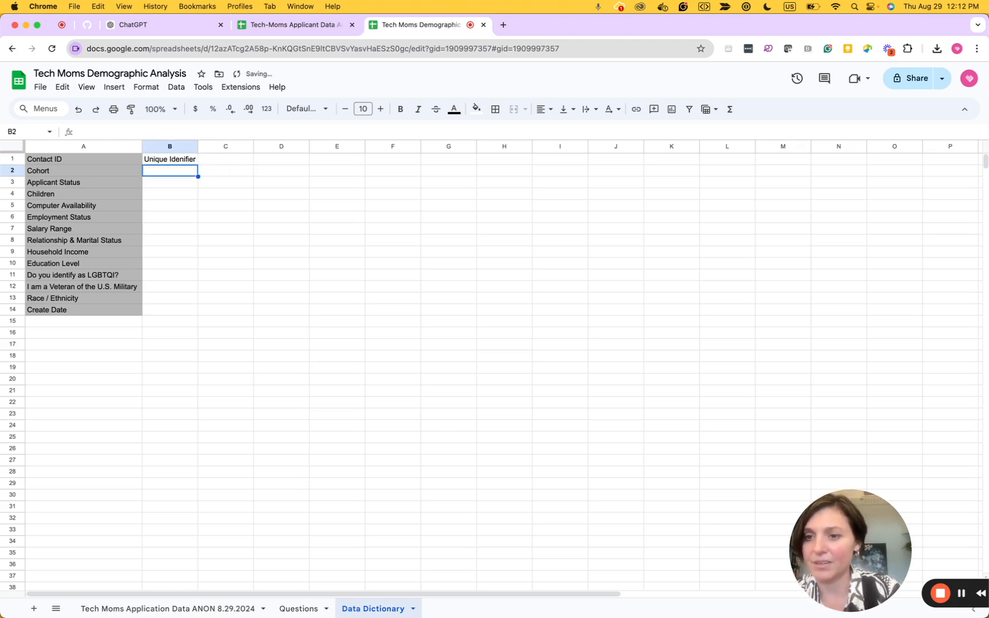
# Describe the Cohort field as "Which Cohort the Students were assigned to" and widen column B to fit the text
pyautogui.write('Wh')
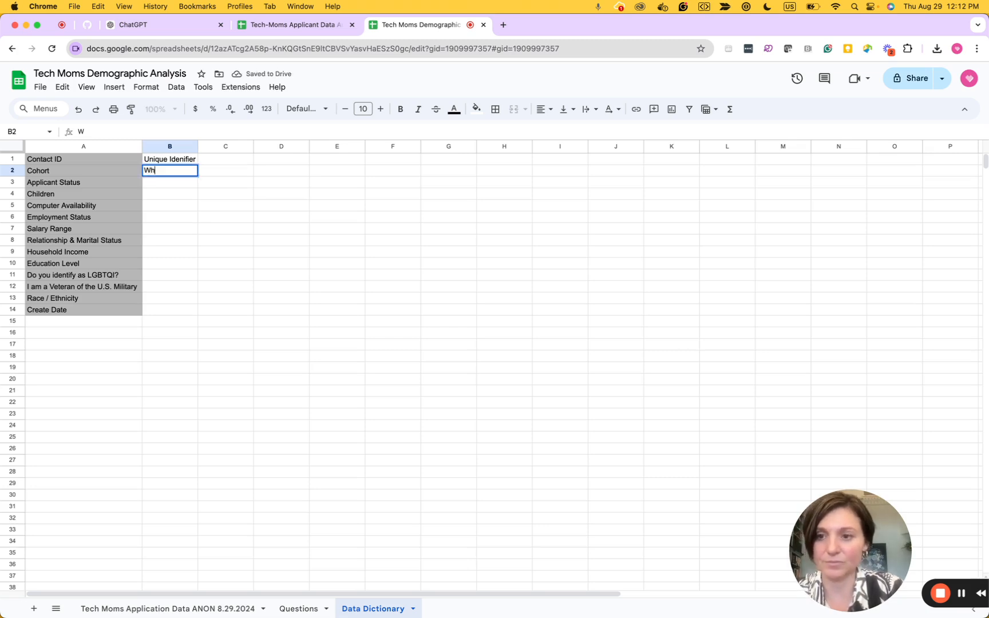
pyautogui.write('ich Cohort')
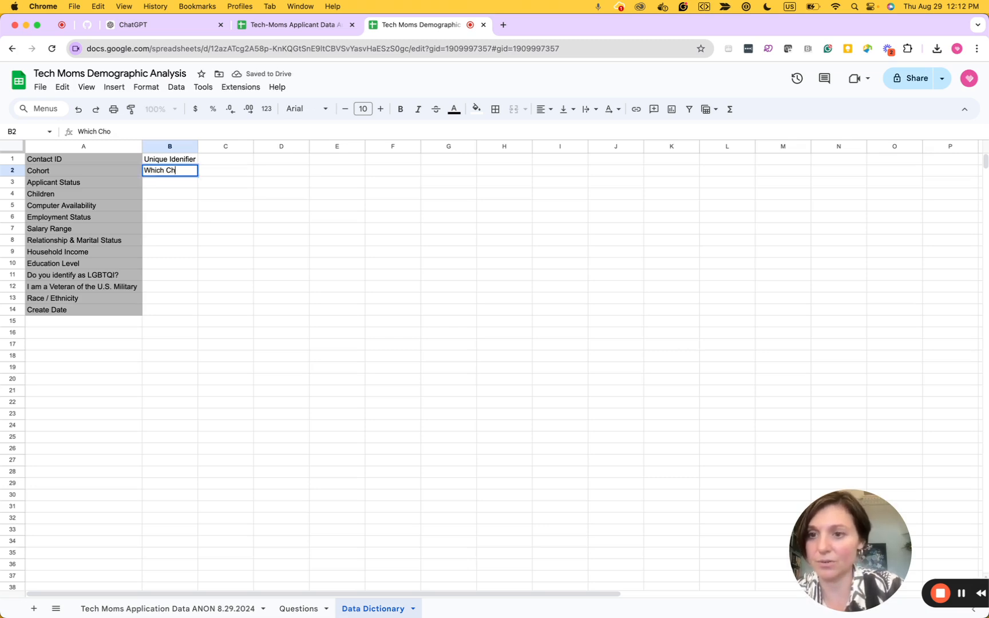
pyautogui.write(' the S')
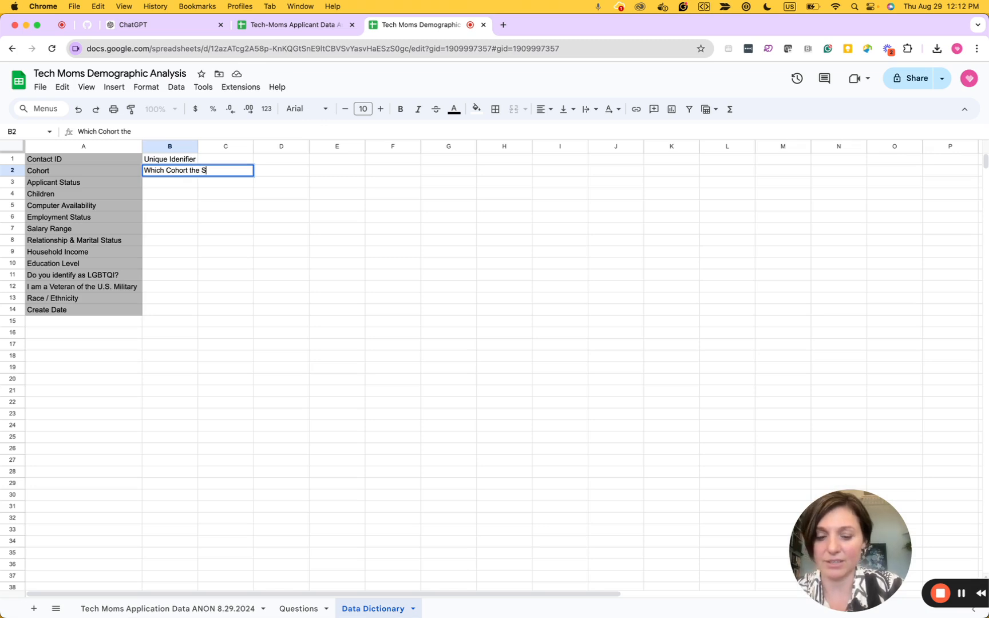
pyautogui.write('tudents wer a')
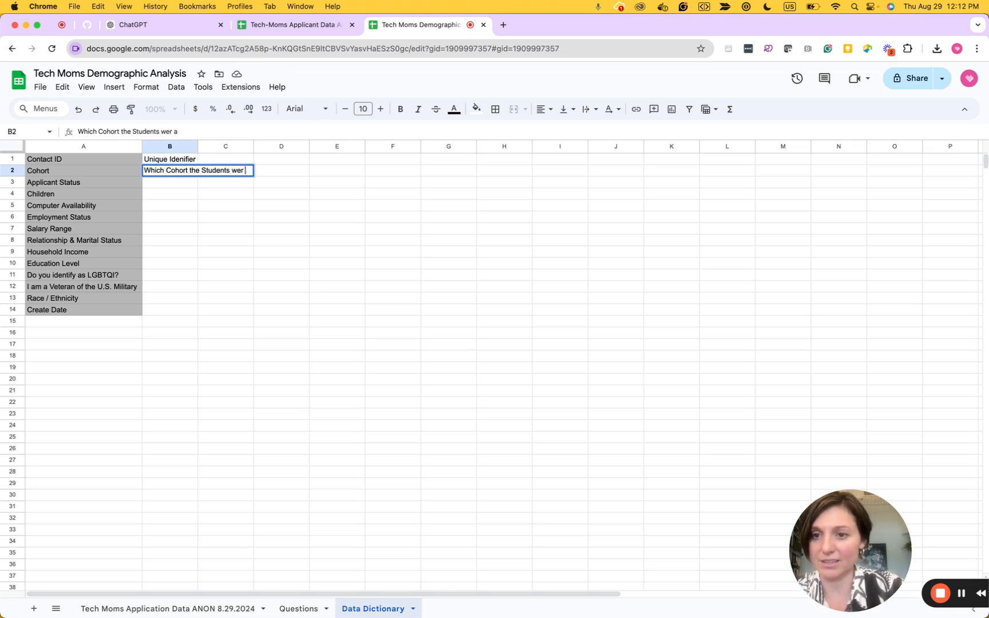
pyautogui.press('BackSpace')
pyautogui.write('e assigned to')
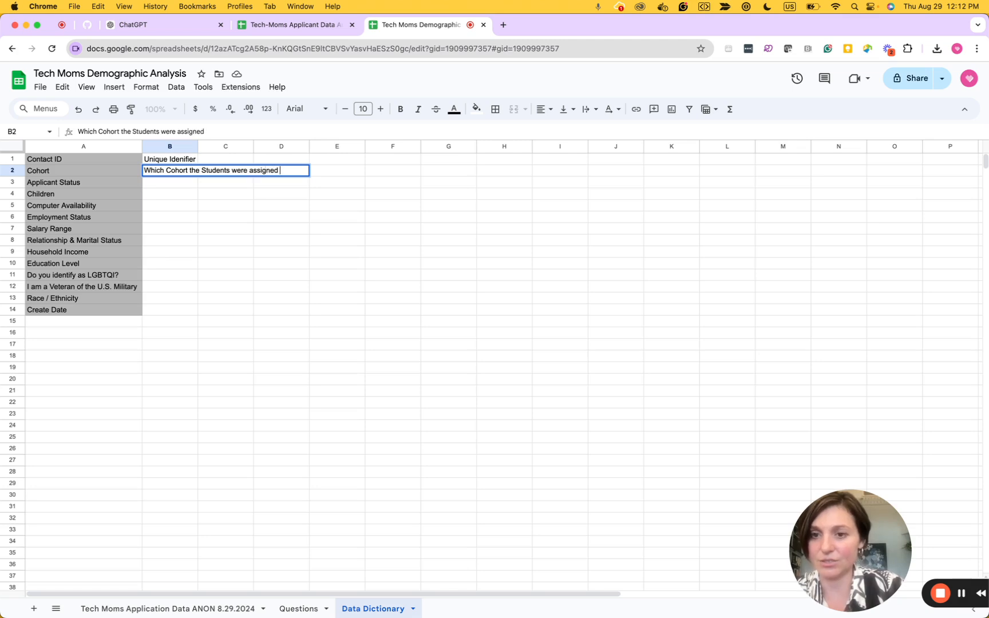
pyautogui.press('Tab')
pyautogui.hotkey('shift', 'Tab')
pyautogui.moveTo(198, 146); pyautogui.dragTo(304, 147)
# Enter "?" as the description of the Applicant Status field
pyautogui.click(91, 184)
pyautogui.press('Tab')
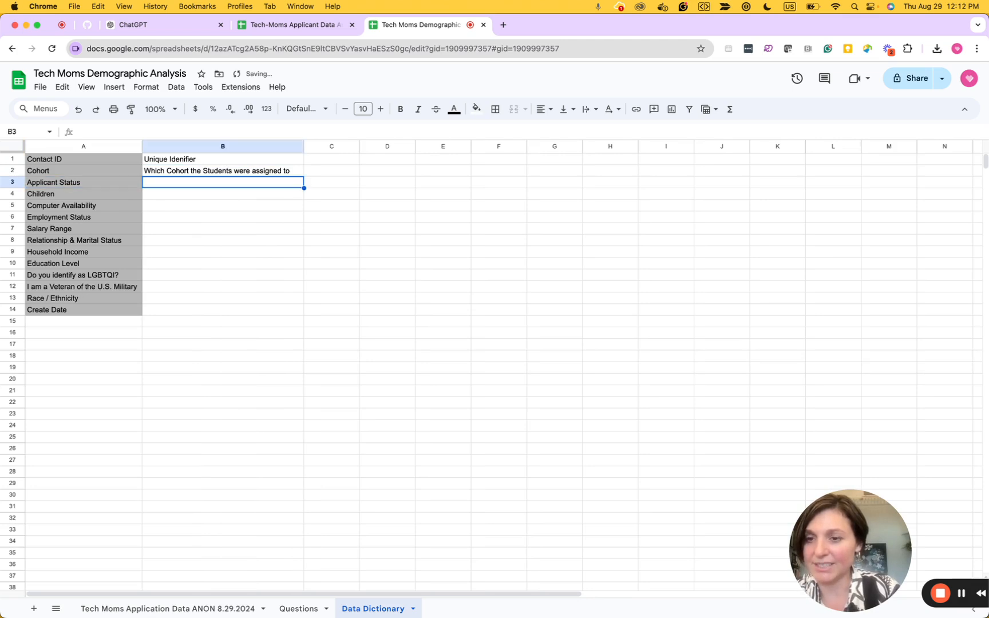
pyautogui.write('?')
pyautogui.press('Return')
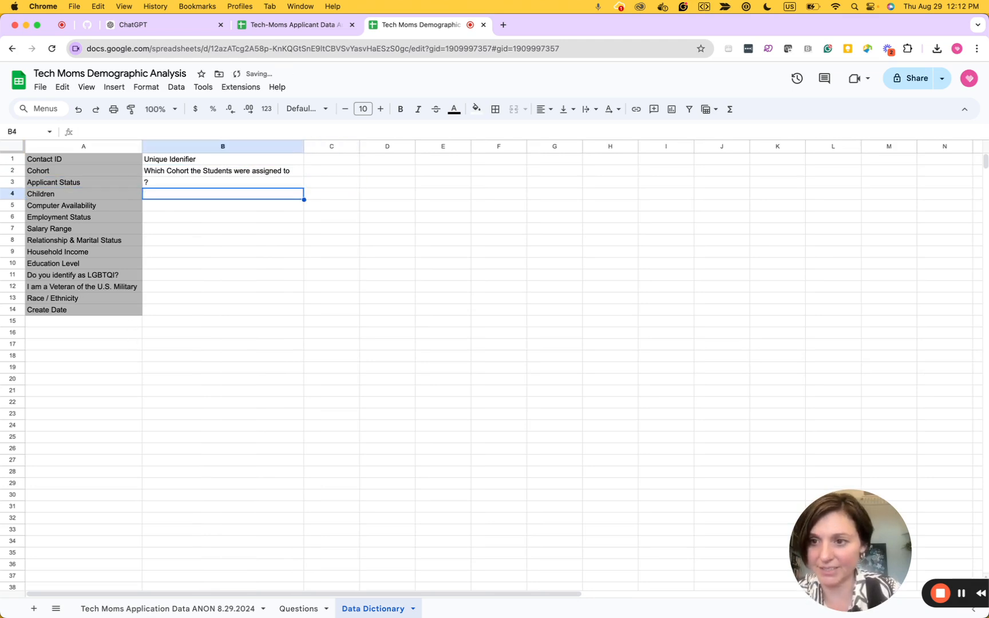
# Move down the description column to the cell for the Education Level field
pyautogui.press('Down')
pyautogui.press('Down')
pyautogui.press('Down')
pyautogui.press('Down')
pyautogui.press('Down')
pyautogui.press('Down')
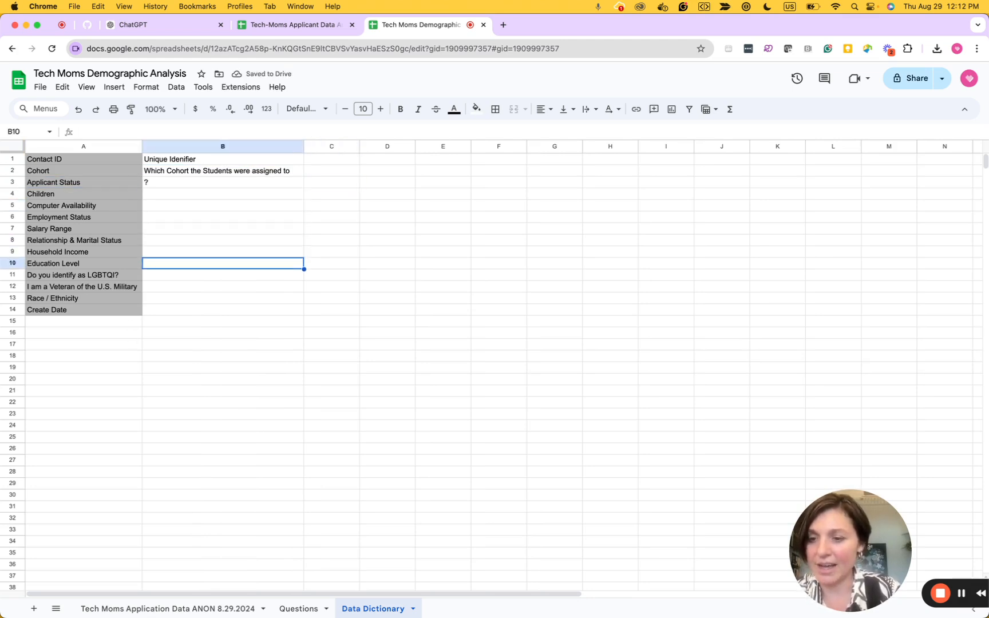